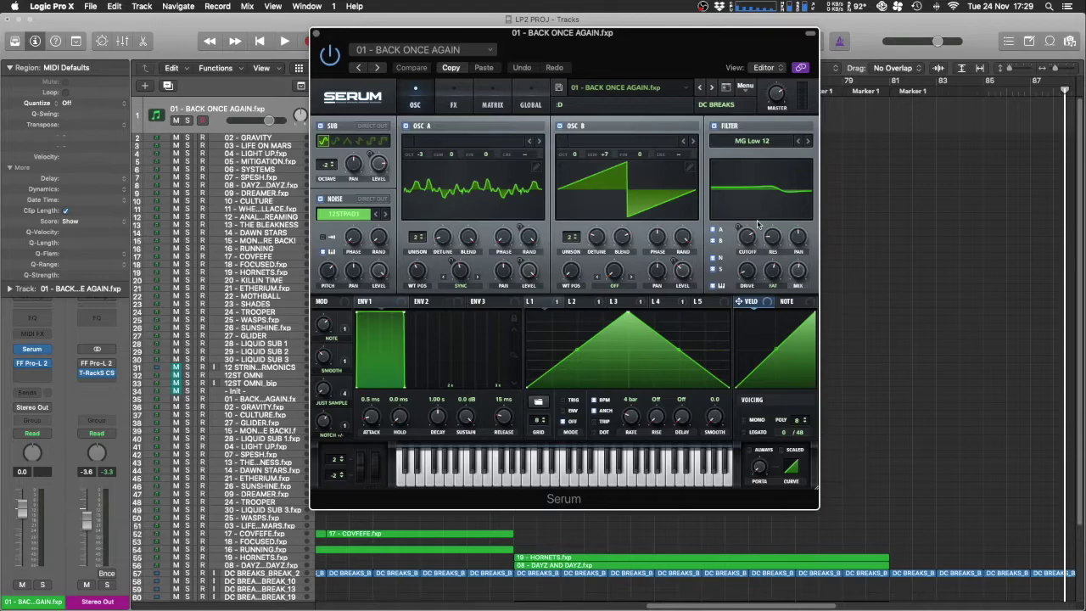
# Step: Return the arrangement view to bar 1 and close the floating Serum window
pyautogui.moveTo(385, 29); pyautogui.dragTo(488, 40)
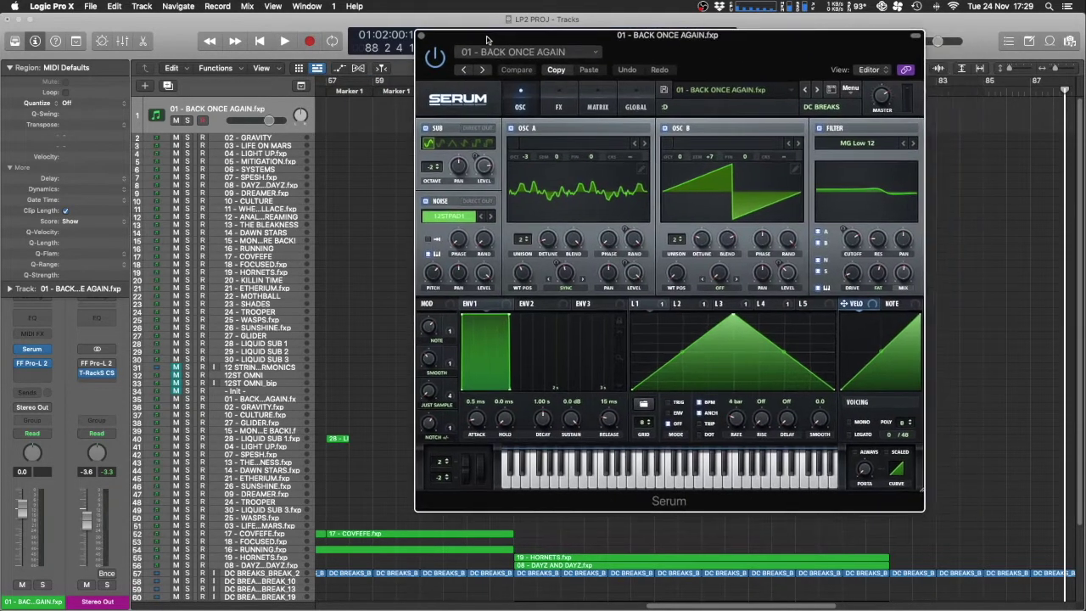
pyautogui.hscroll(-15, 365, 230)
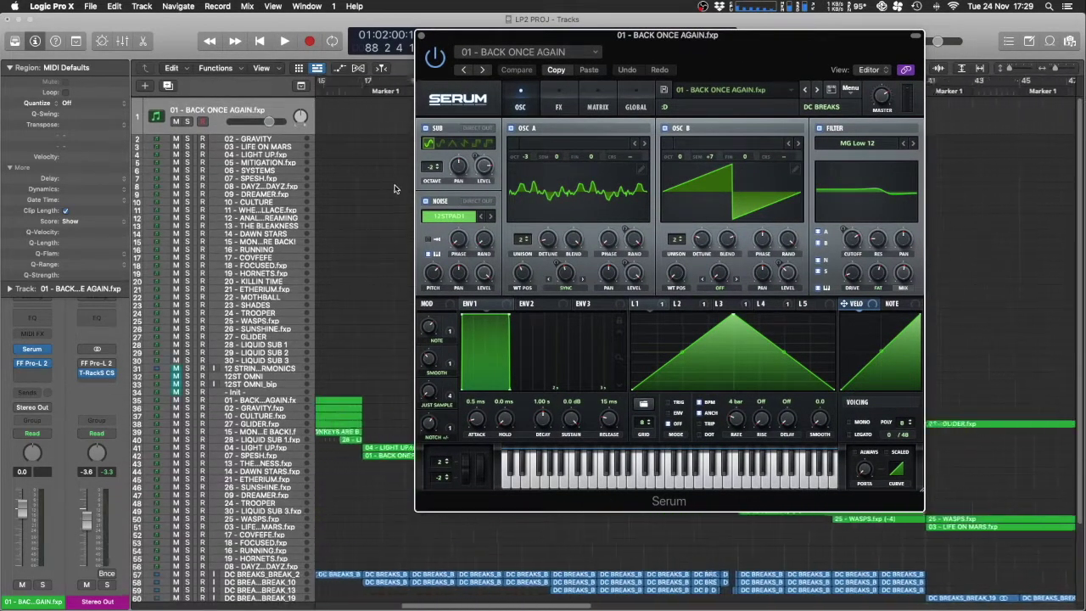
pyautogui.moveTo(477, 42); pyautogui.dragTo(392, 40)
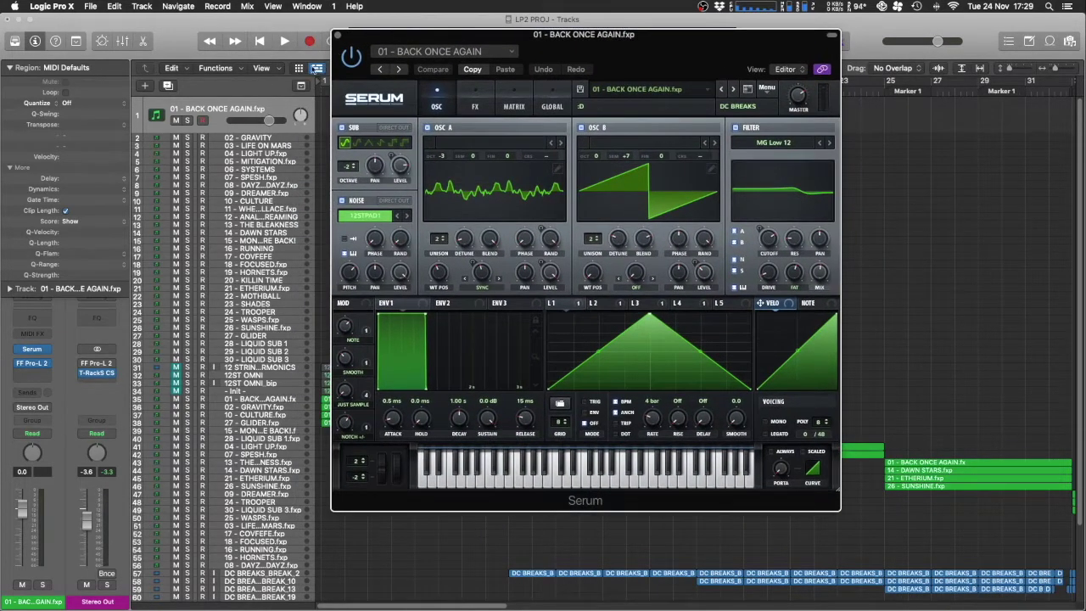
pyautogui.click(337, 36)
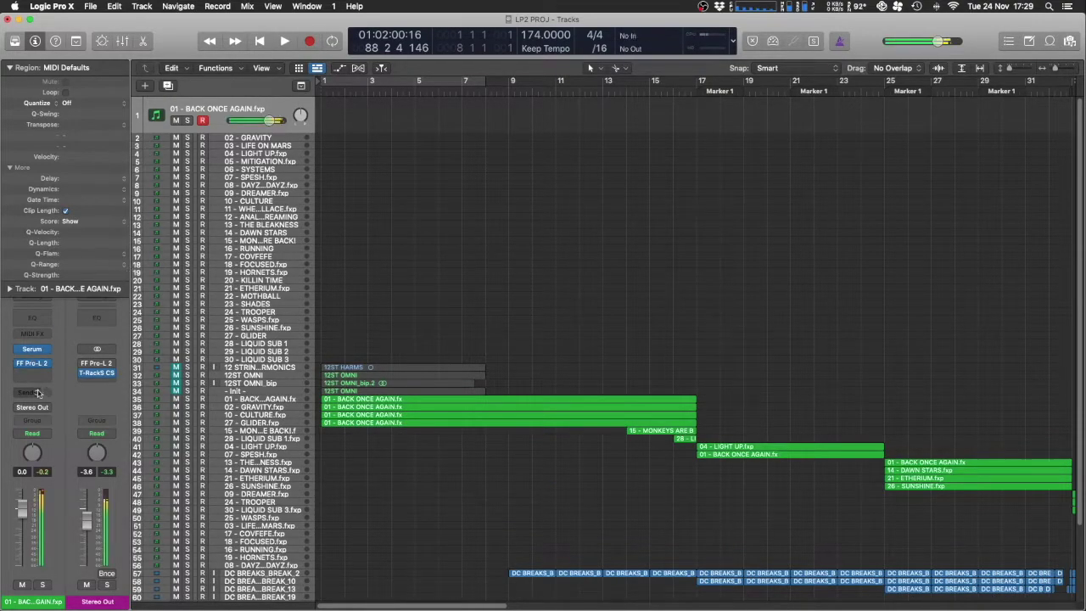
# Step: Open the Serum instrument on track 01 - BACK ONCE AGAIN and try its JUST SAMPLE macro
pyautogui.click(32, 351)
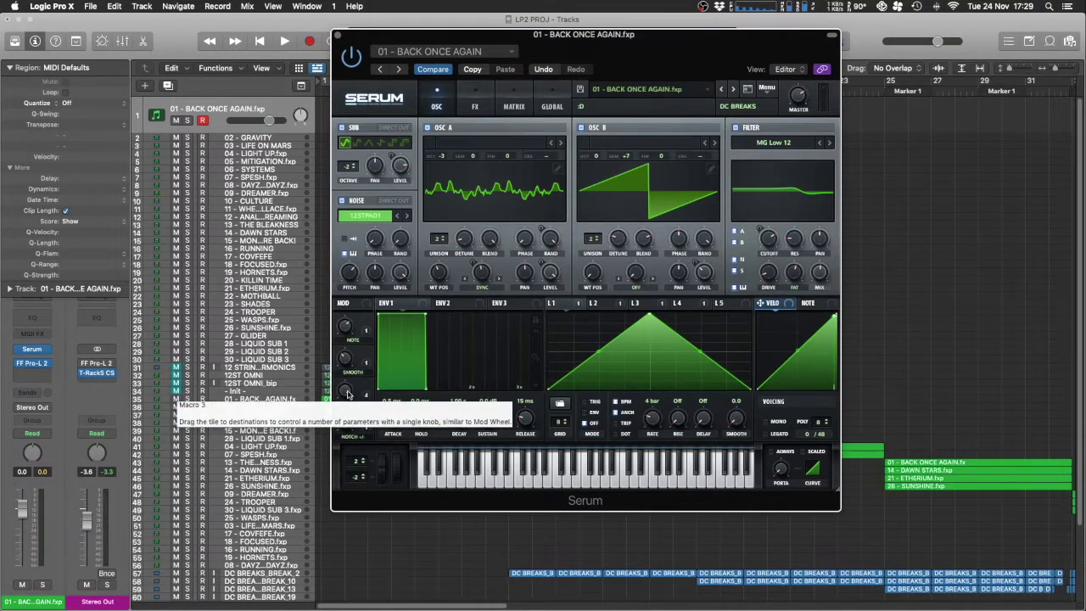
pyautogui.rightClick(348, 394)
pyautogui.click(350, 410)
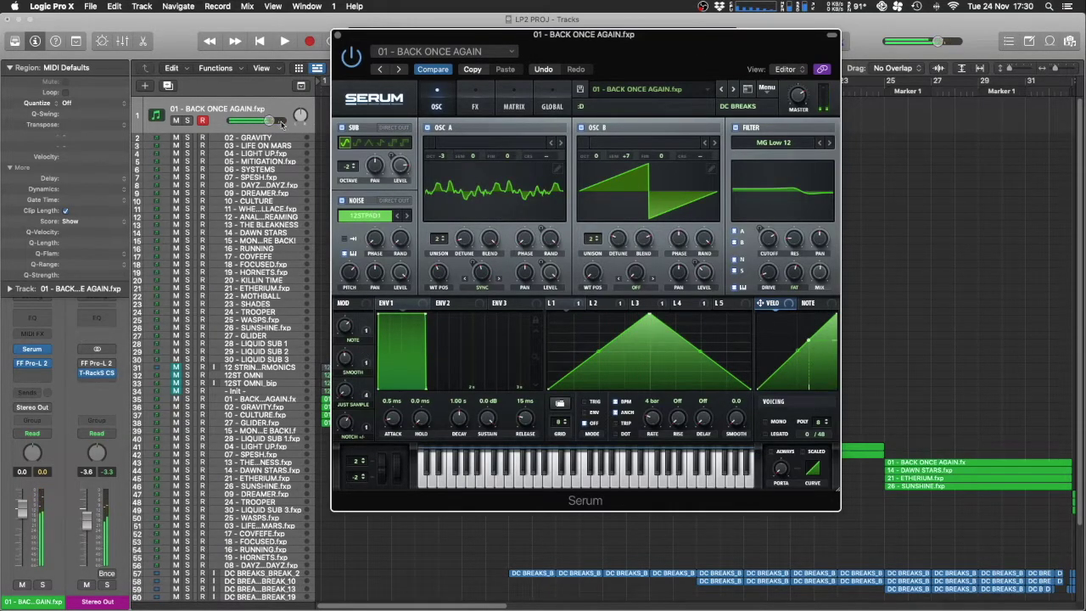
# Step: Audition tracks 02 - GRAVITY and 03 - LIFE ON MARS, sweeping the JUST SAMPLE macro on LIFE ON MARS
pyautogui.click(254, 140)
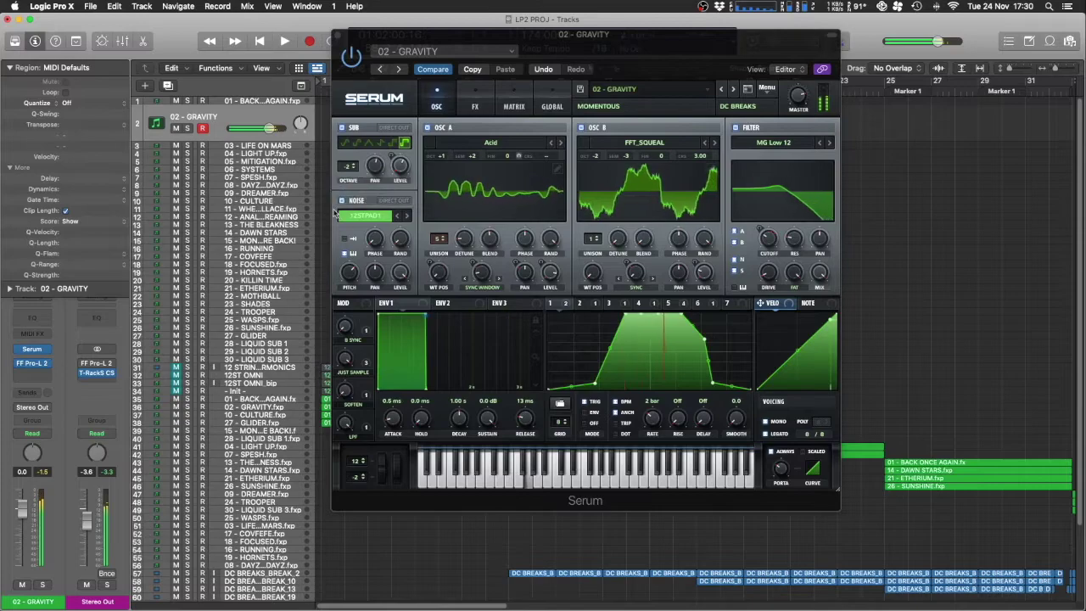
pyautogui.press('Down')
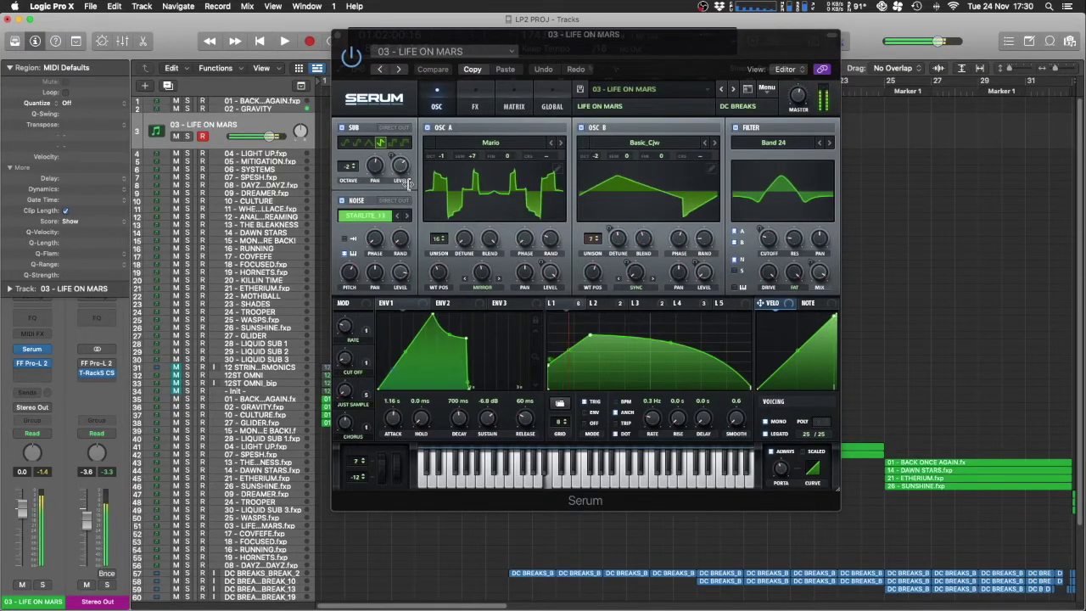
pyautogui.moveTo(344, 392); pyautogui.dragTo(348, 370)
# Step: Audition tracks 04 - LIGHT UP, 05 - MITIGATION and 06 - SYSTEMS in turn, sweeping the JUST SAMPLE macro on SYSTEMS
pyautogui.press('Down')
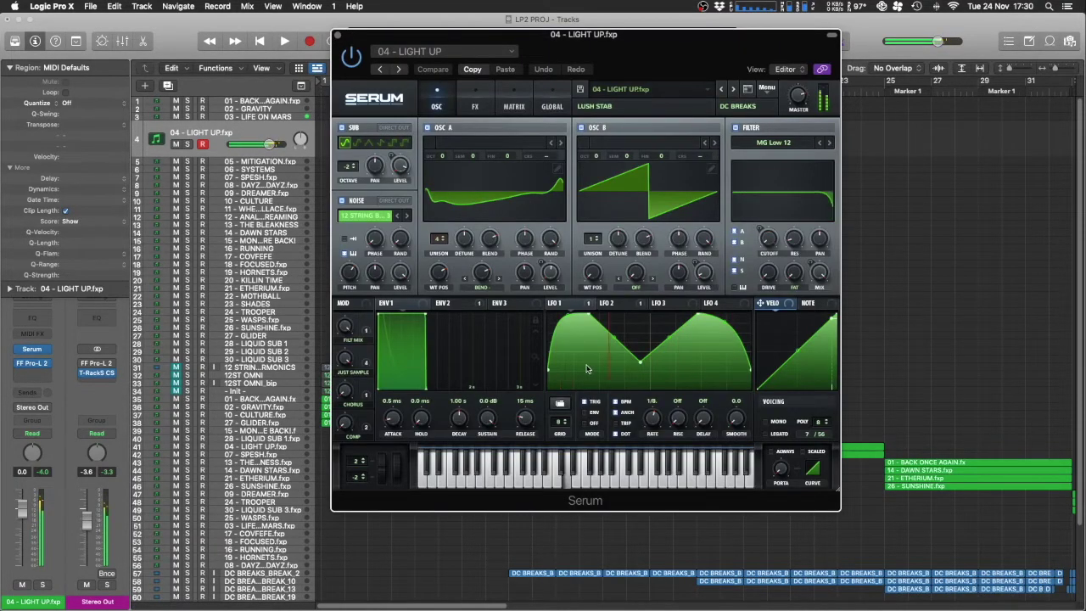
pyautogui.press('Down')
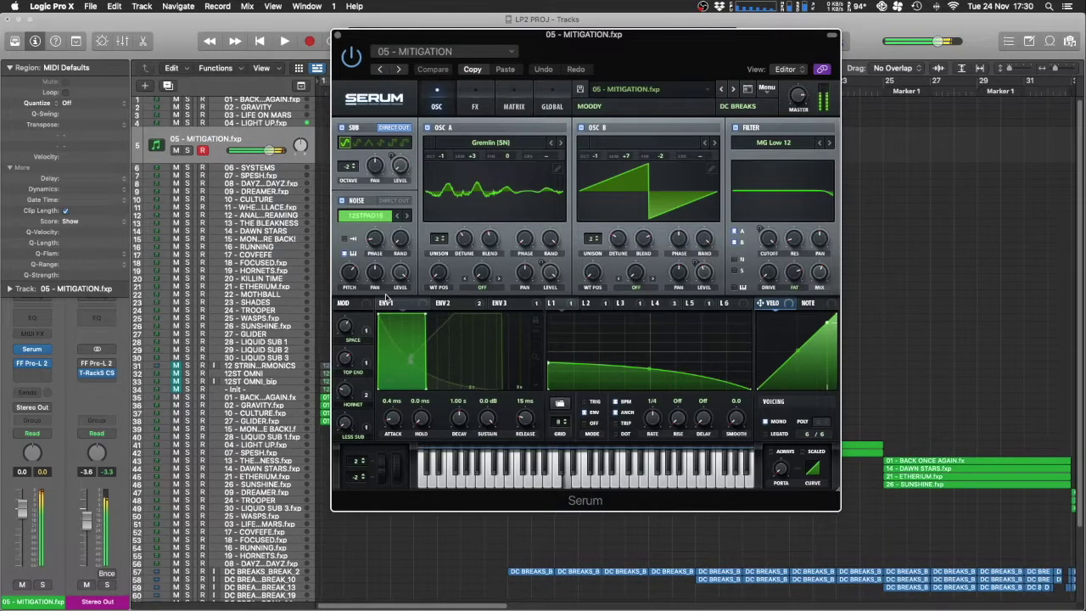
pyautogui.press('Down')
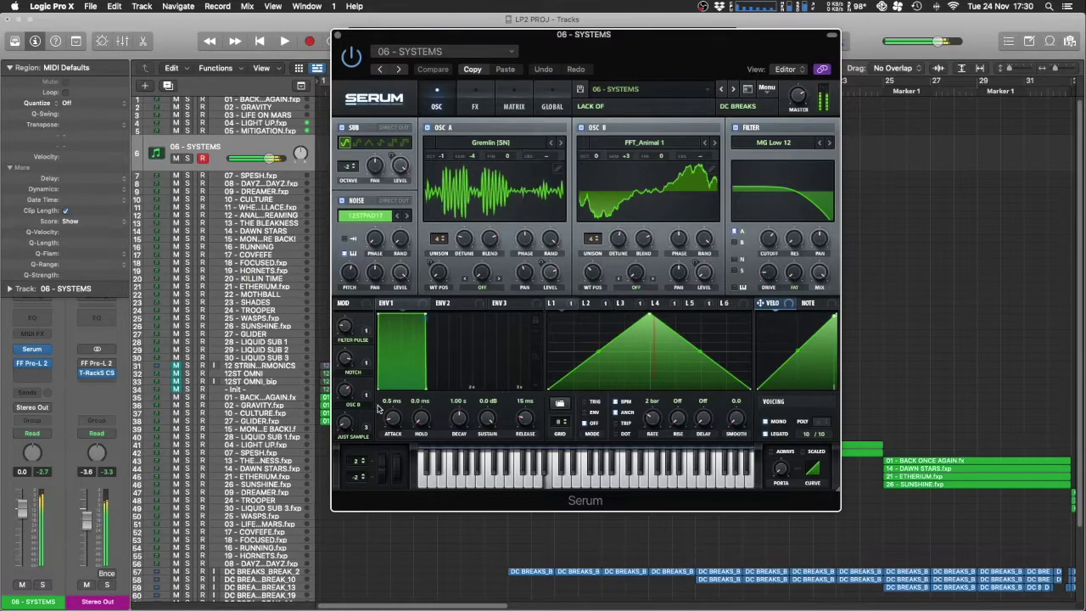
pyautogui.moveTo(346, 423); pyautogui.dragTo(356, 327)
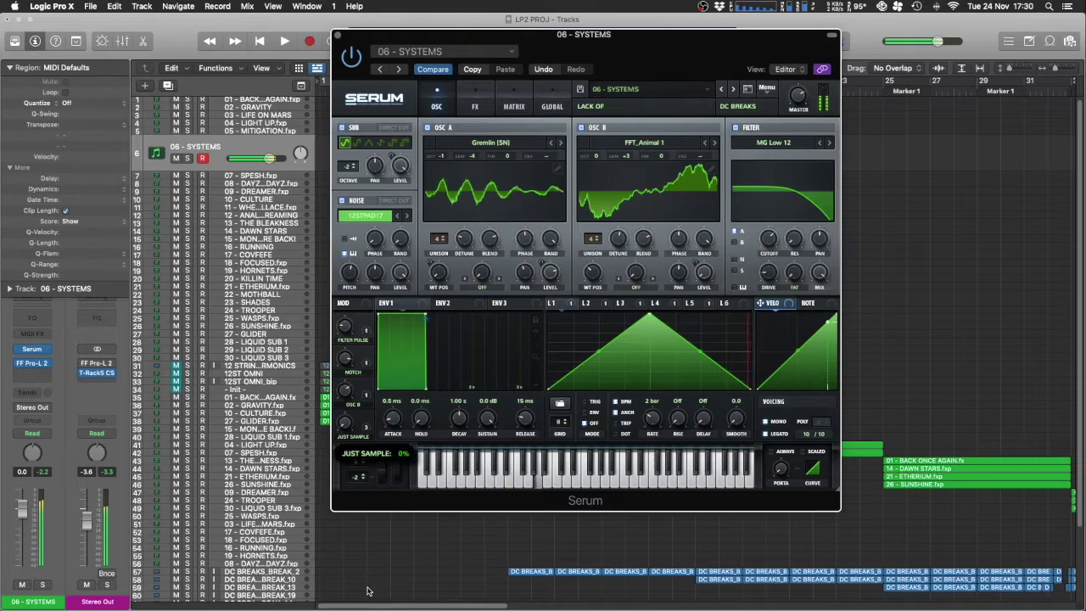
# Step: Audition track 07 - SPESH and examine its LFO 2 and LFO 3 shapes
pyautogui.click(211, 179)
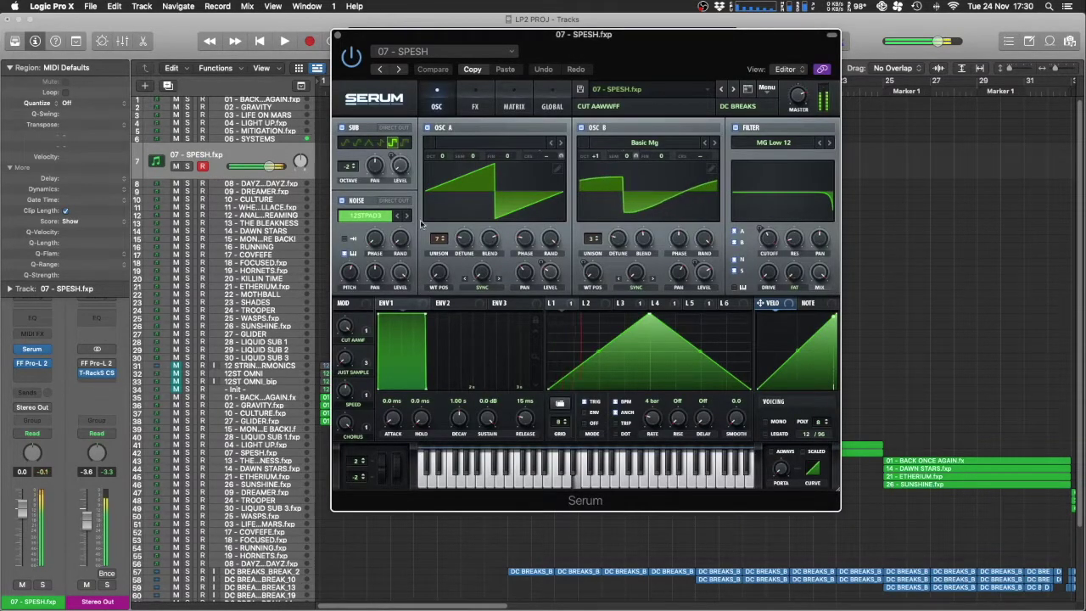
pyautogui.click(591, 306)
pyautogui.click(628, 303)
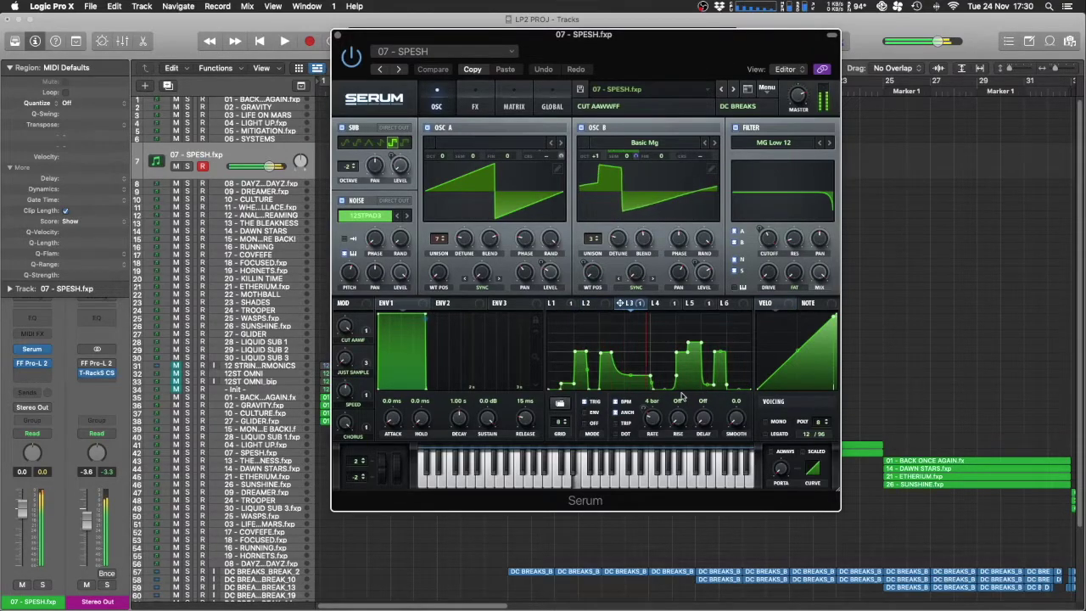
pyautogui.click(769, 199)
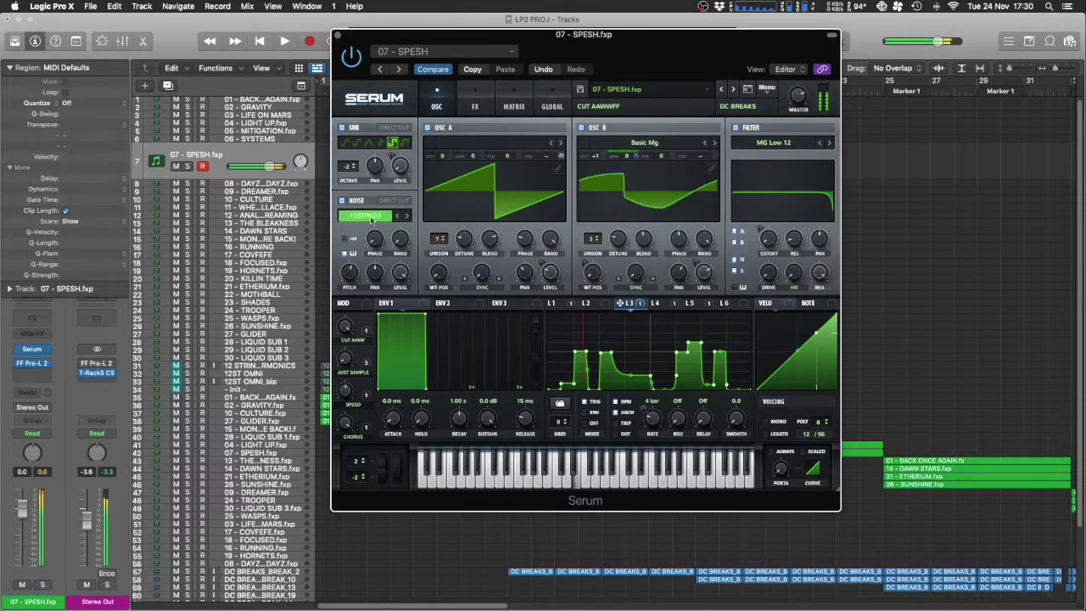
# Step: Audition tracks 08 - DAYZ AND DAYZ and 09 - DREAMER, raising DREAMER's FILTER macro to 100% and sweeping its JUST SAMPLE macro
pyautogui.click(273, 184)
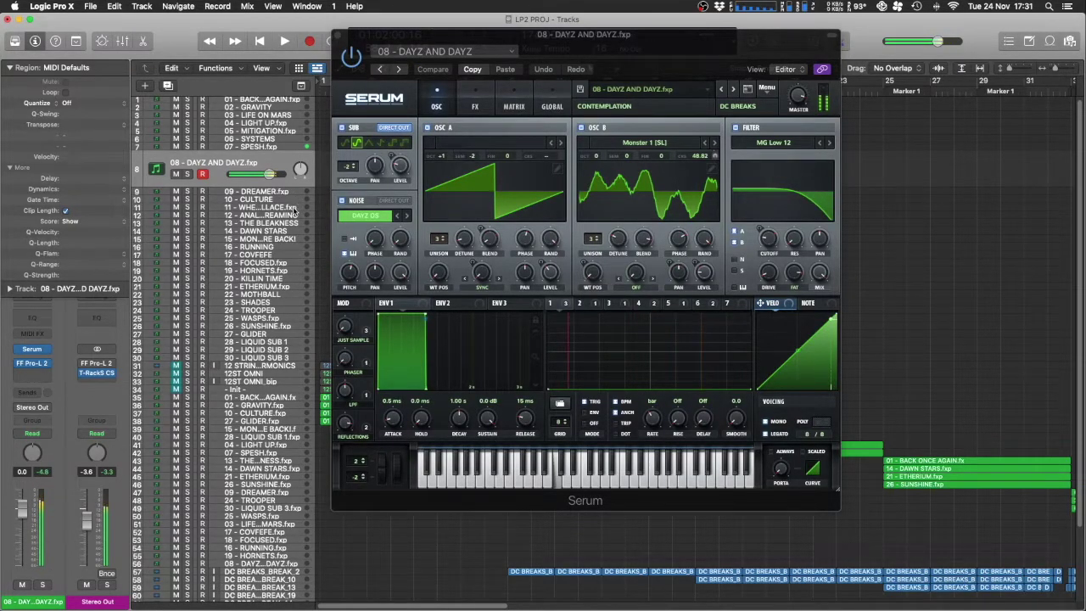
pyautogui.click(267, 191)
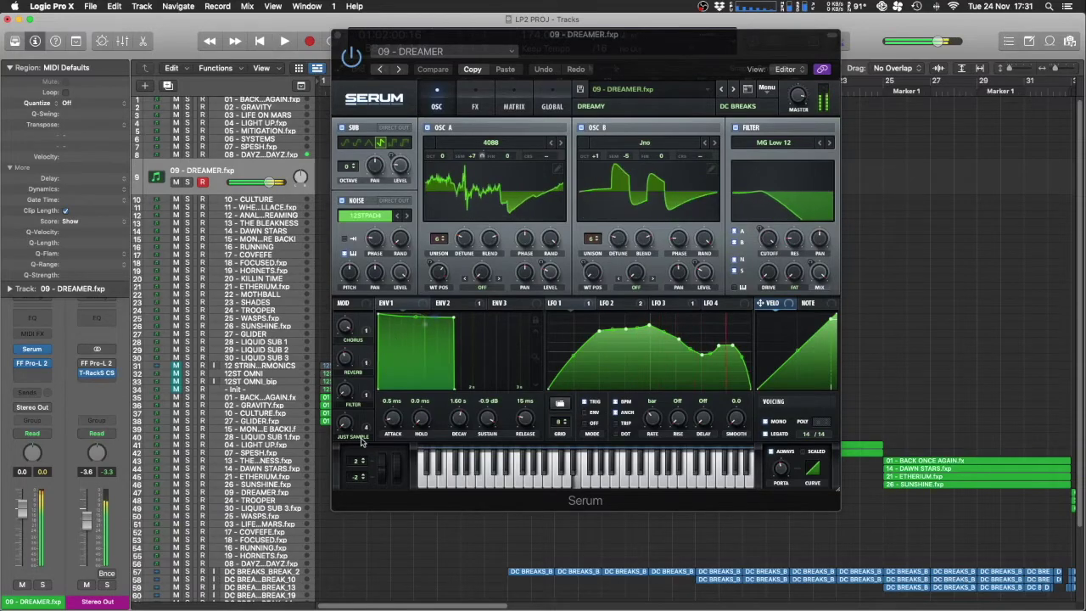
pyautogui.moveTo(347, 419); pyautogui.dragTo(367, 273)
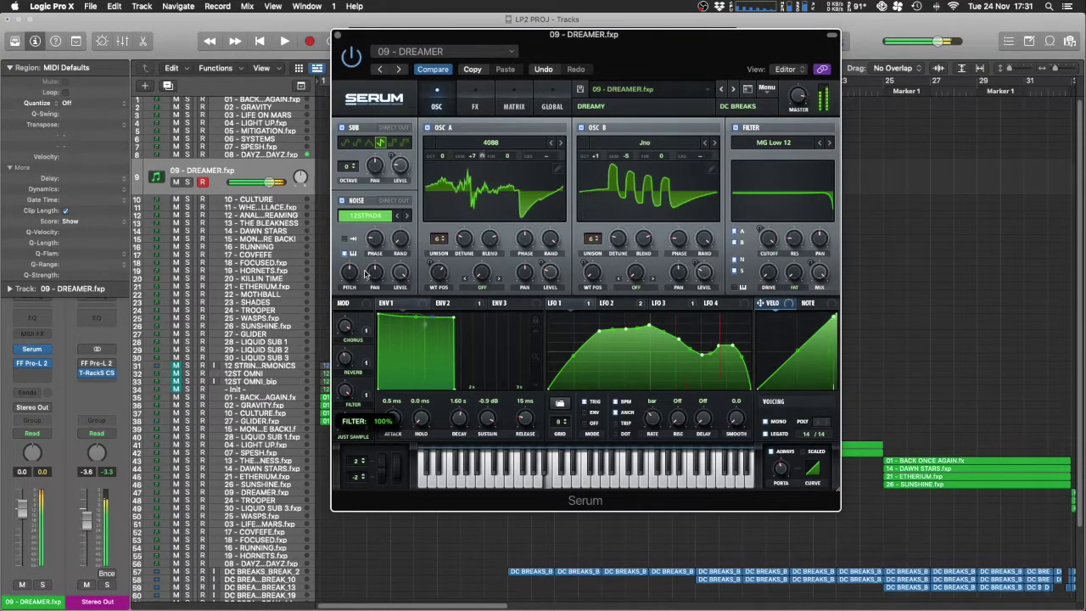
pyautogui.moveTo(348, 427); pyautogui.dragTo(377, 293)
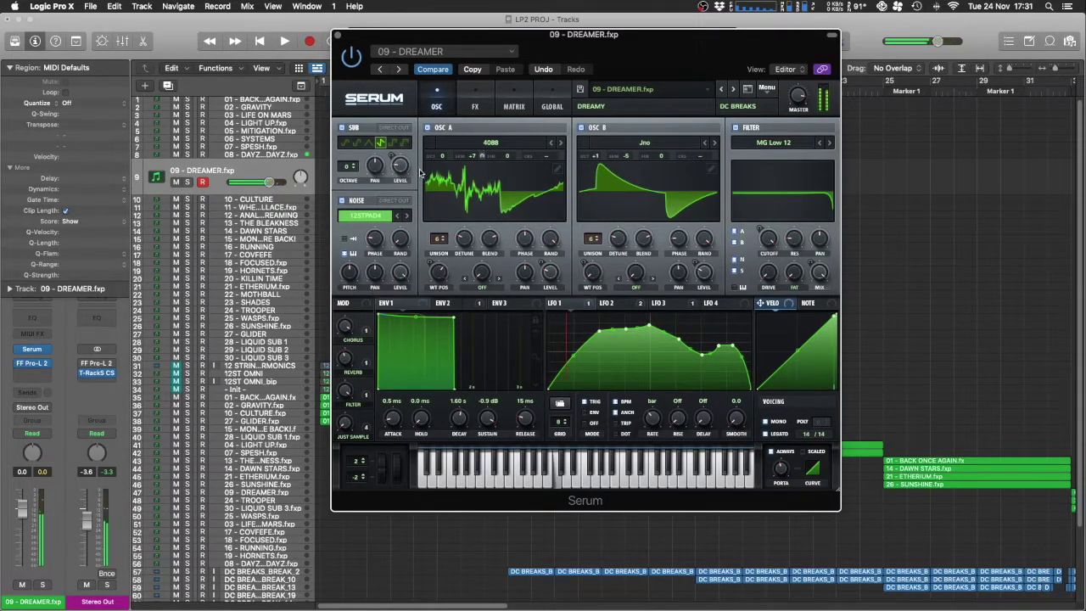
# Step: Audition tracks 10 - CULTURE and 11 - WHERES WALLACE with their Serum patches shown
pyautogui.click(256, 200)
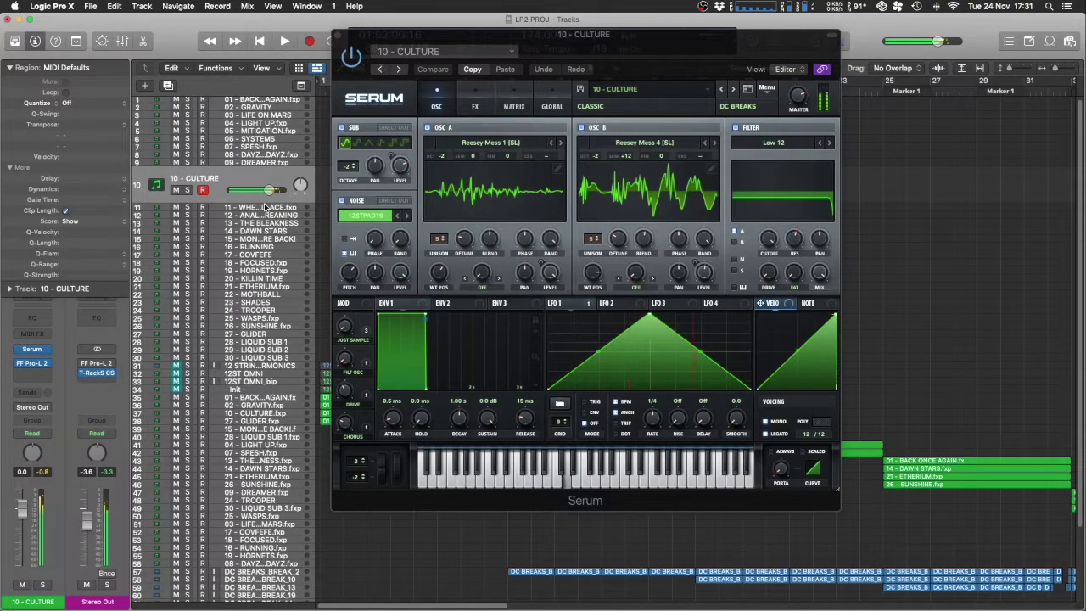
pyautogui.click(265, 208)
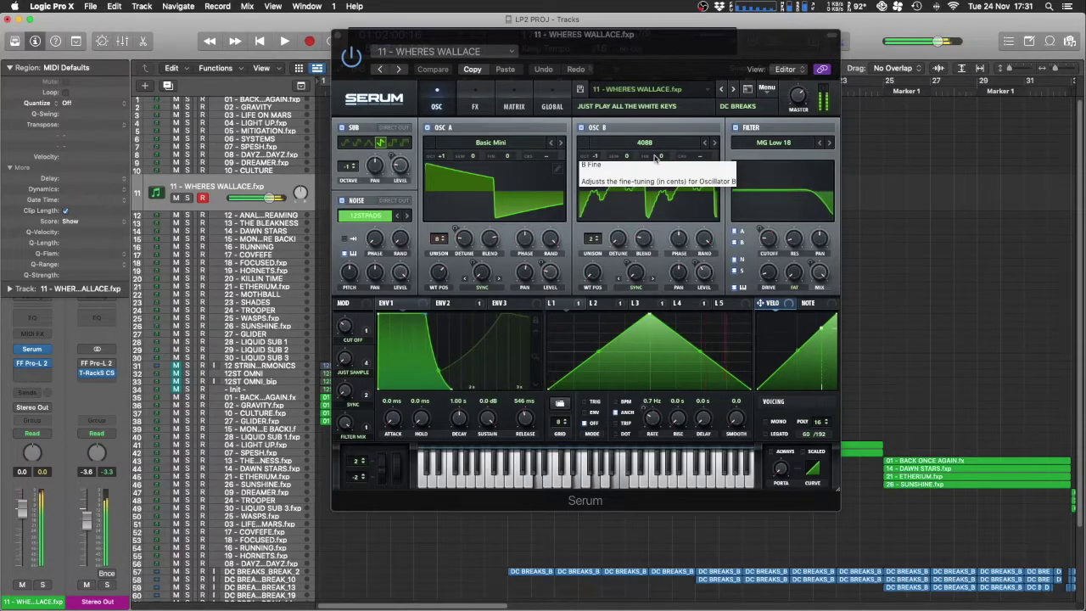
# Step: Enable the filter and the sub oscillator in the Serum patch of track 12 - ANALOG DREAMING
pyautogui.press('Down')
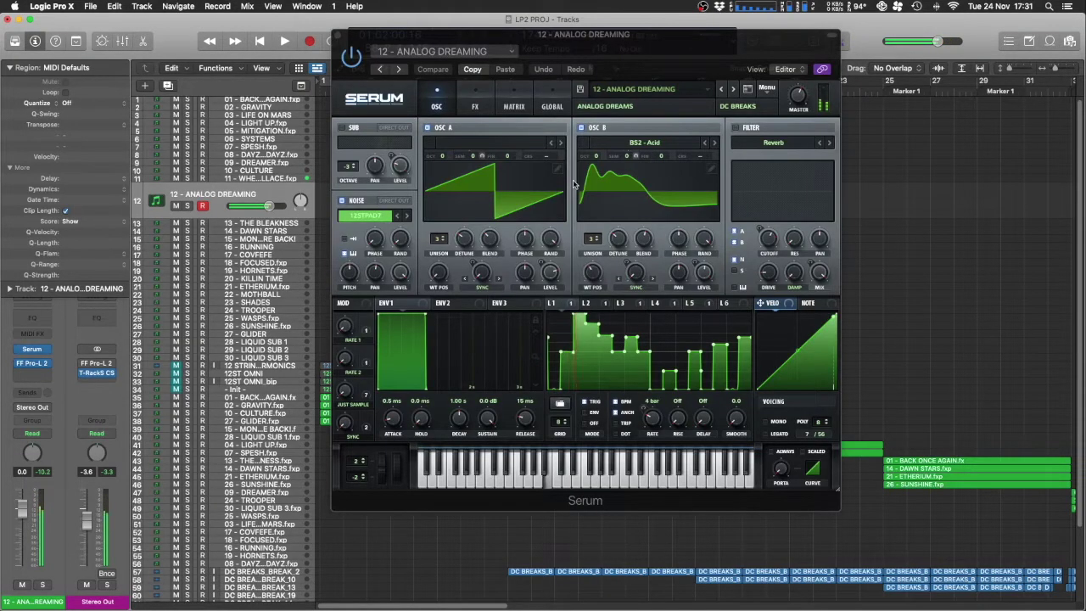
pyautogui.click(735, 128)
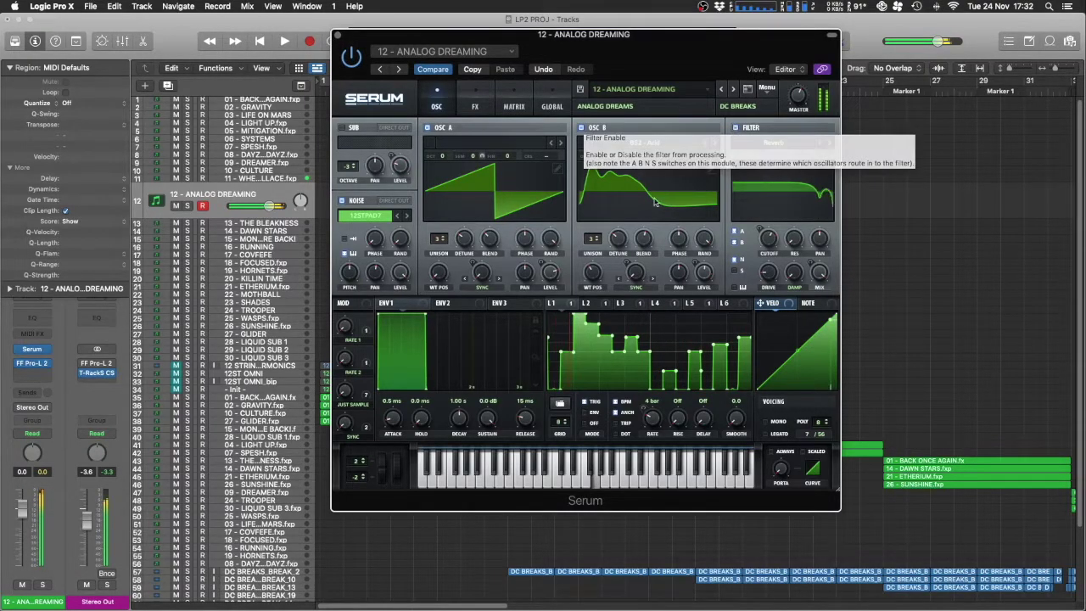
pyautogui.click(342, 128)
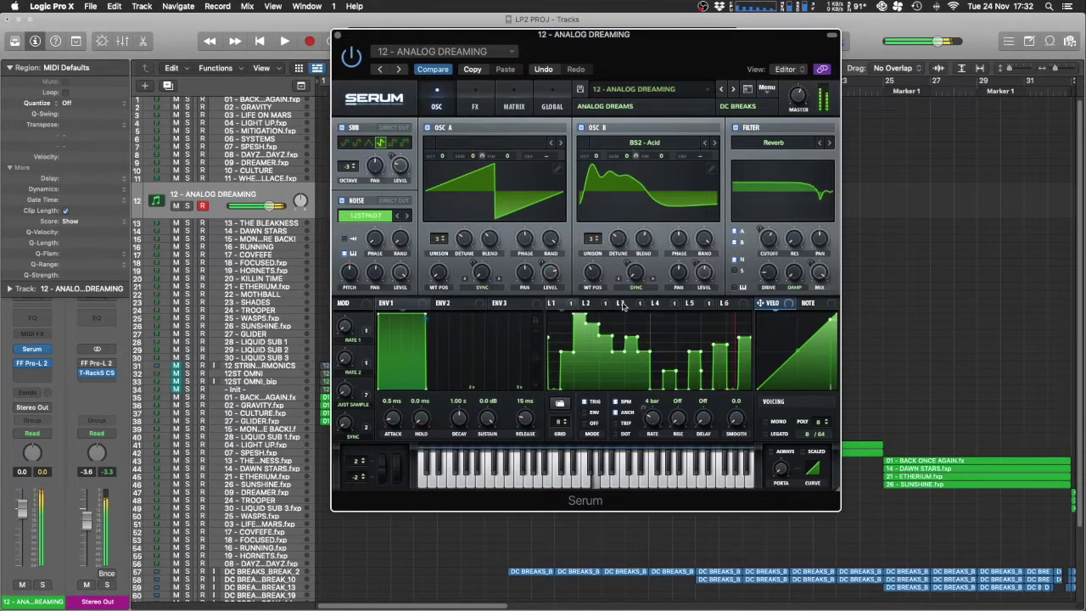
# Step: Compare the ANALOG DREAMING sound with Osc A, Osc B and the filter each switched off and on, viewing LFO 4 and LFO 1
pyautogui.click(657, 303)
pyautogui.click(427, 128)
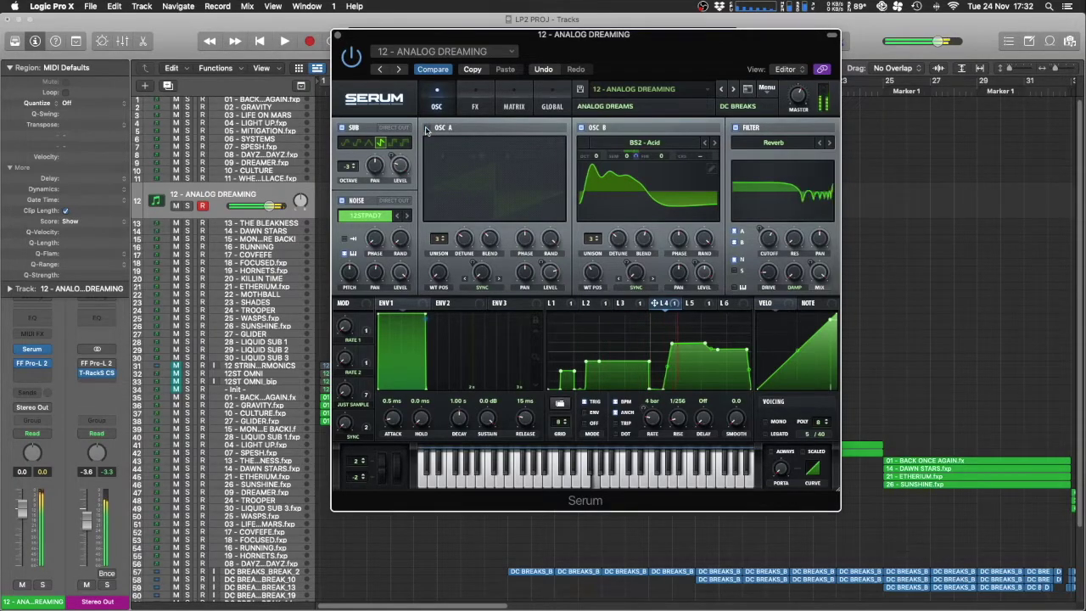
pyautogui.click(427, 127)
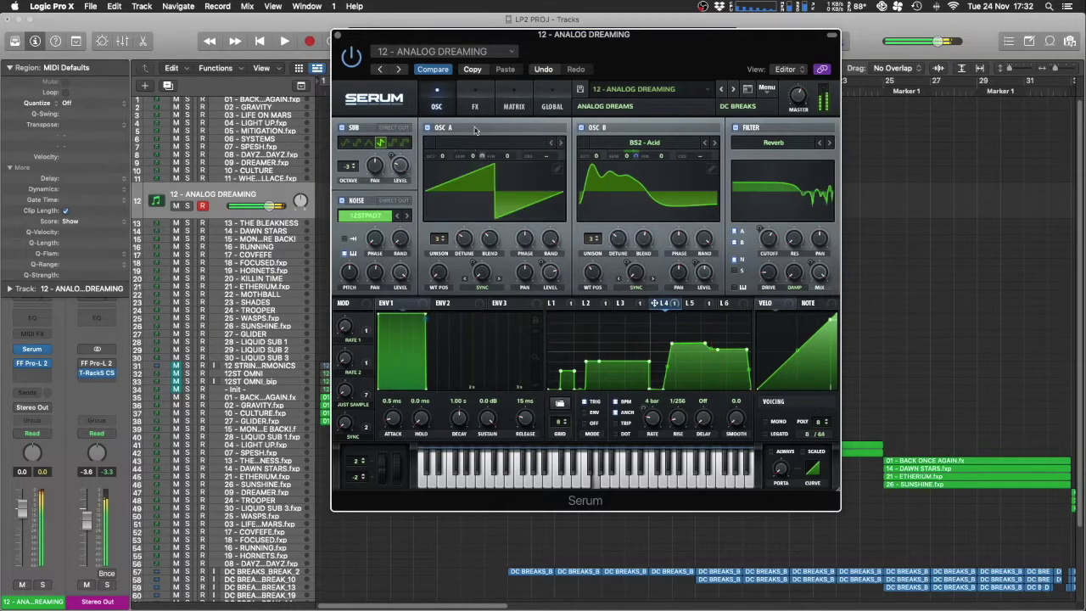
pyautogui.click(582, 128)
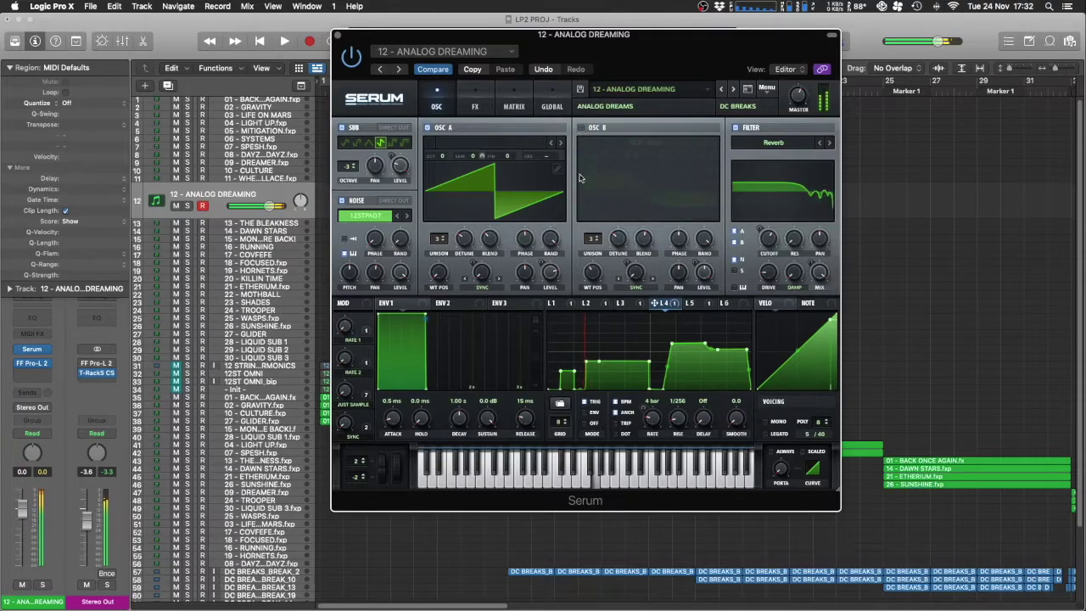
pyautogui.click(564, 303)
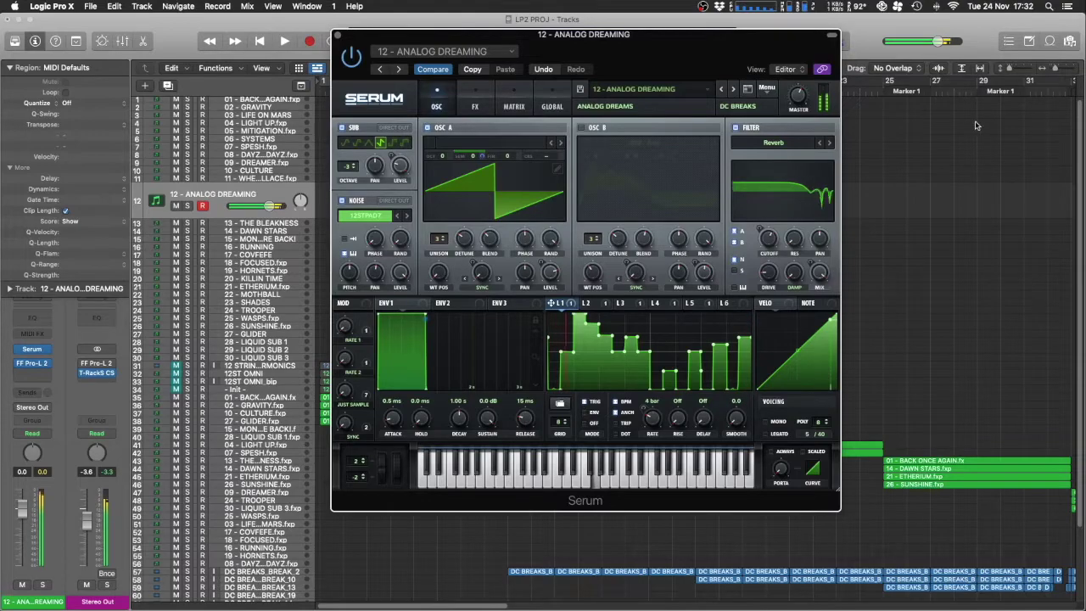
pyautogui.click(581, 127)
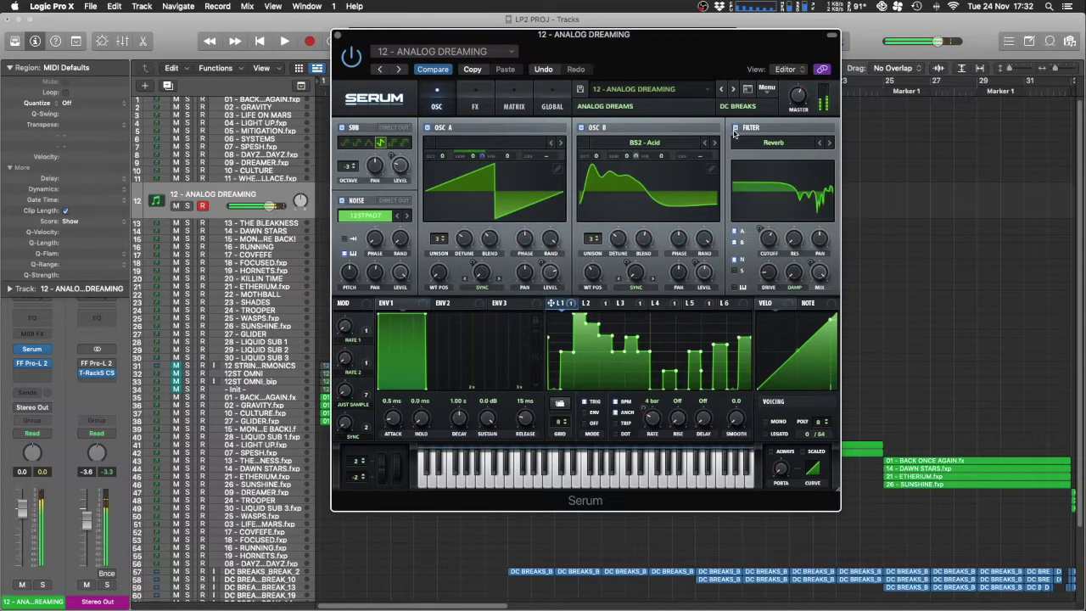
pyautogui.click(735, 129)
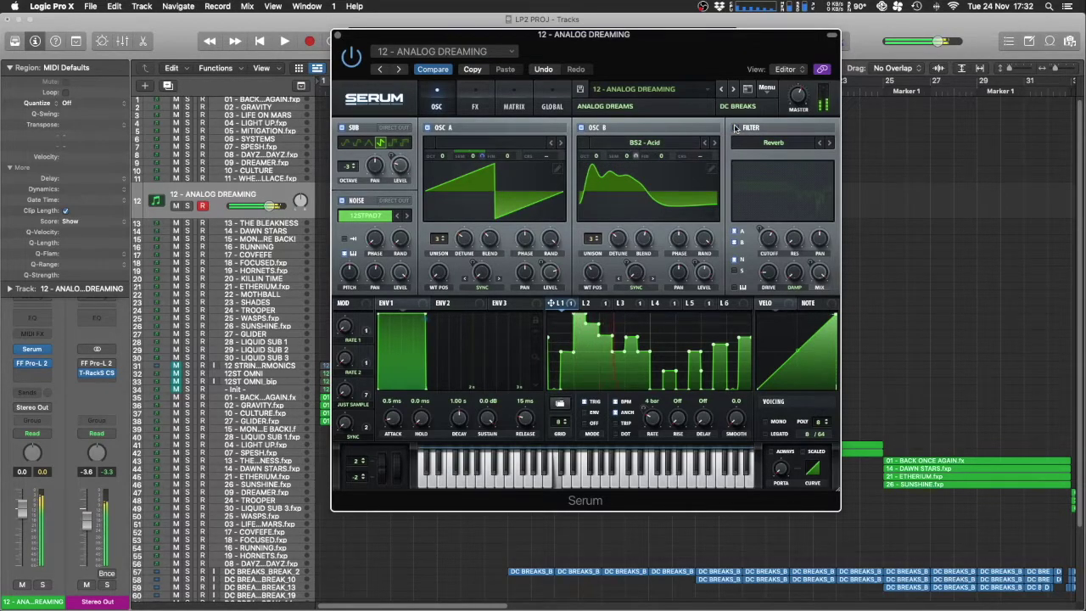
pyautogui.click(735, 129)
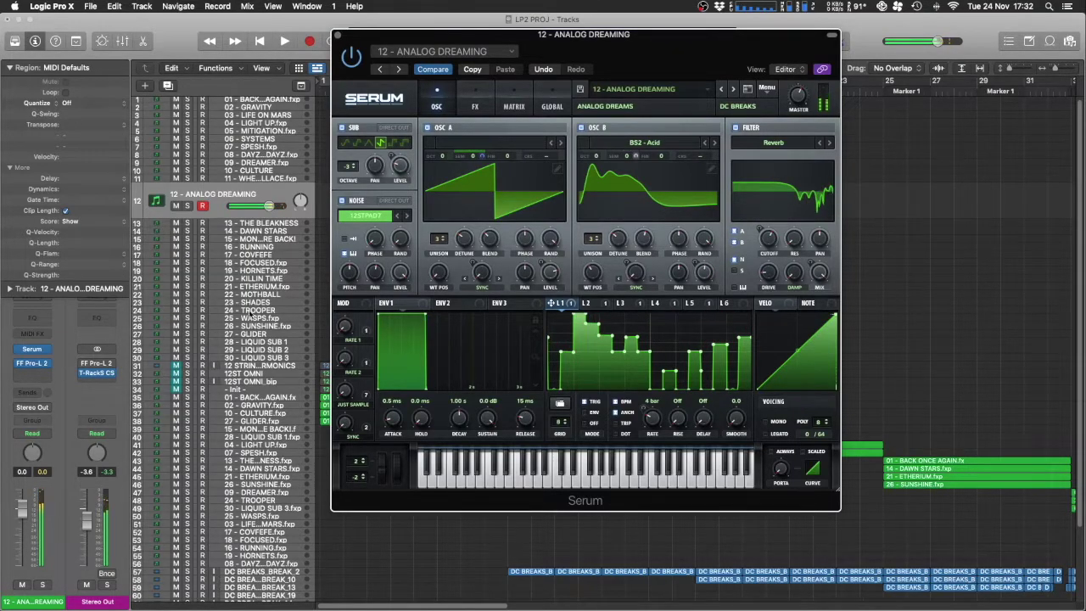
# Step: Audition track 13 - THE BLEAKNESS using its JUST SAMPLE macro, and move on to track 14 - DAWN STARS
pyautogui.click(253, 226)
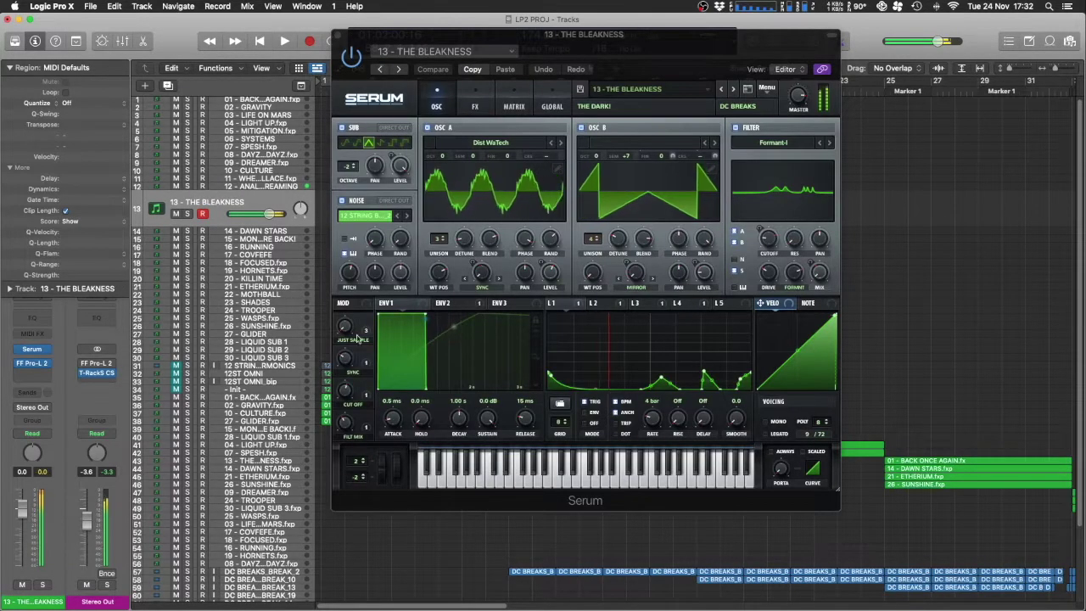
pyautogui.click(346, 331)
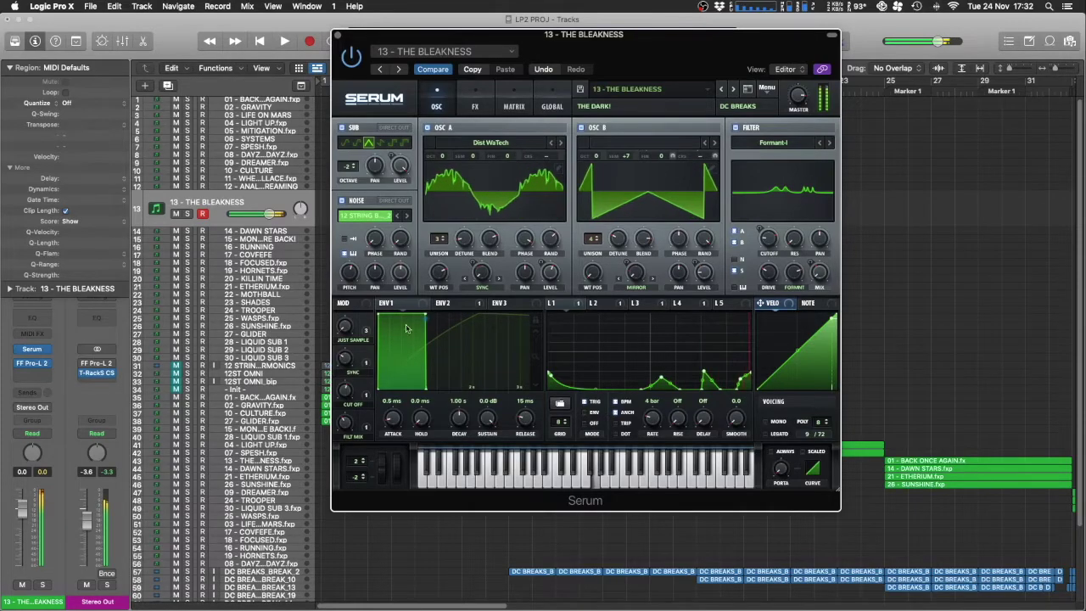
pyautogui.click(268, 238)
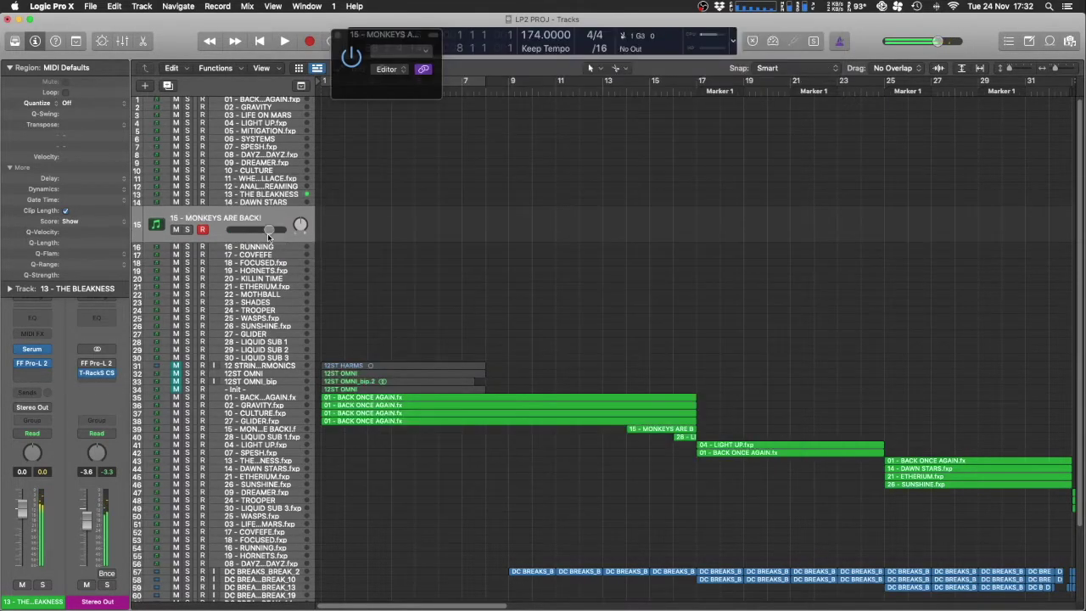
pyautogui.click(261, 201)
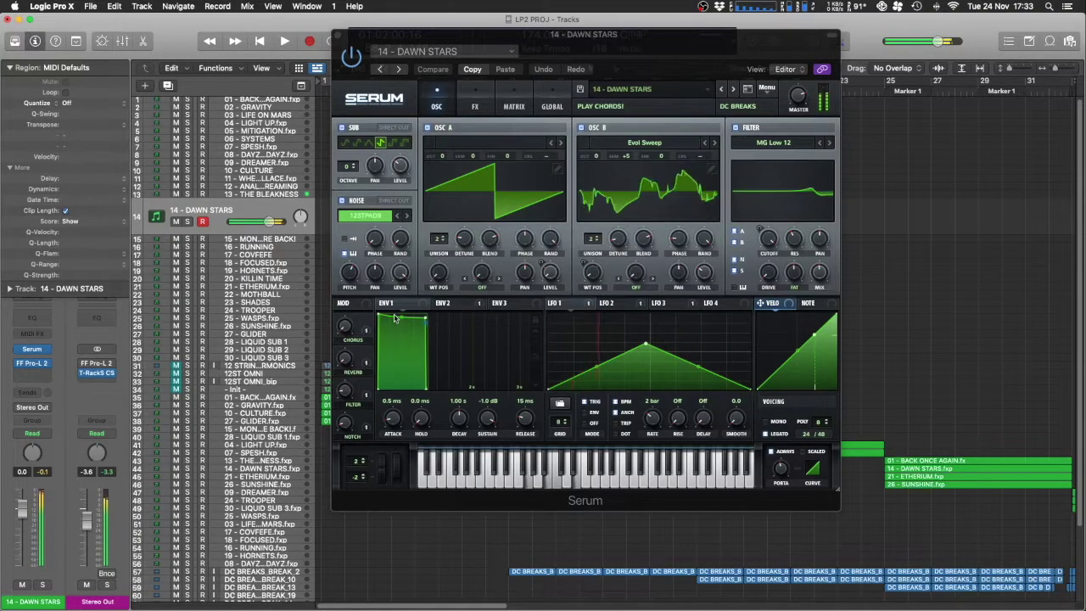
# Step: Audition track 14 - DAWN STARS while sweeping its FILTER macro, and move on to track 15 - MONKEYS ARE BACK!
pyautogui.click(345, 390)
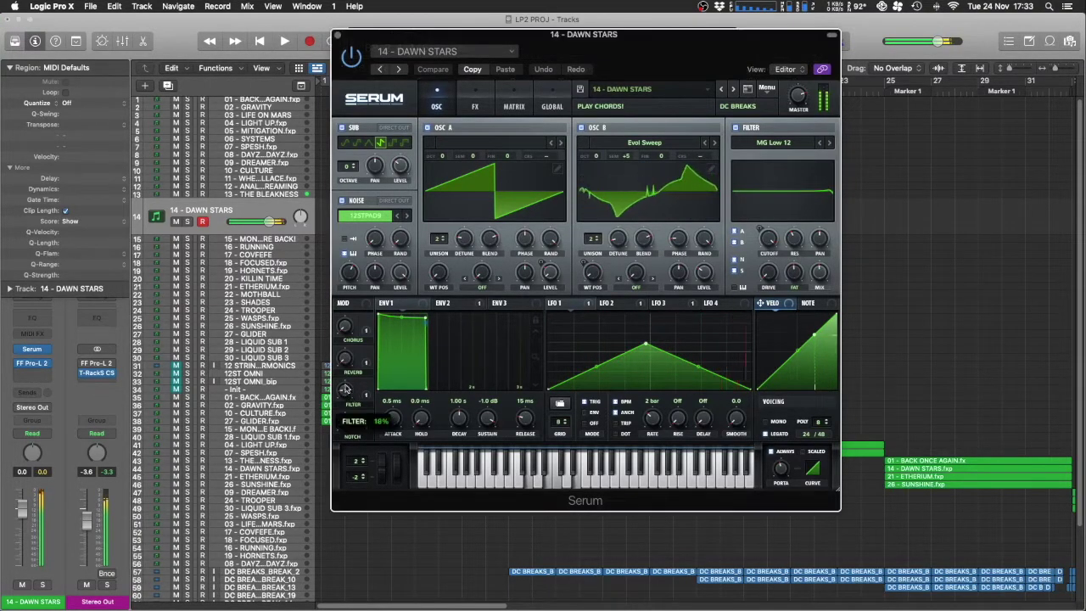
pyautogui.moveTo(345, 390); pyautogui.dragTo(344, 384)
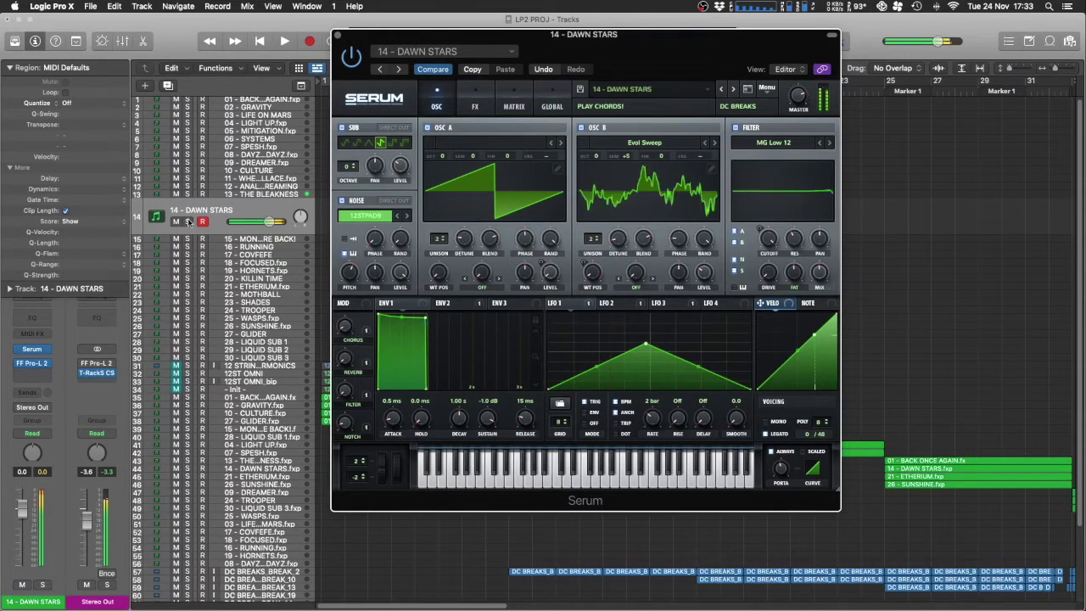
pyautogui.click(251, 238)
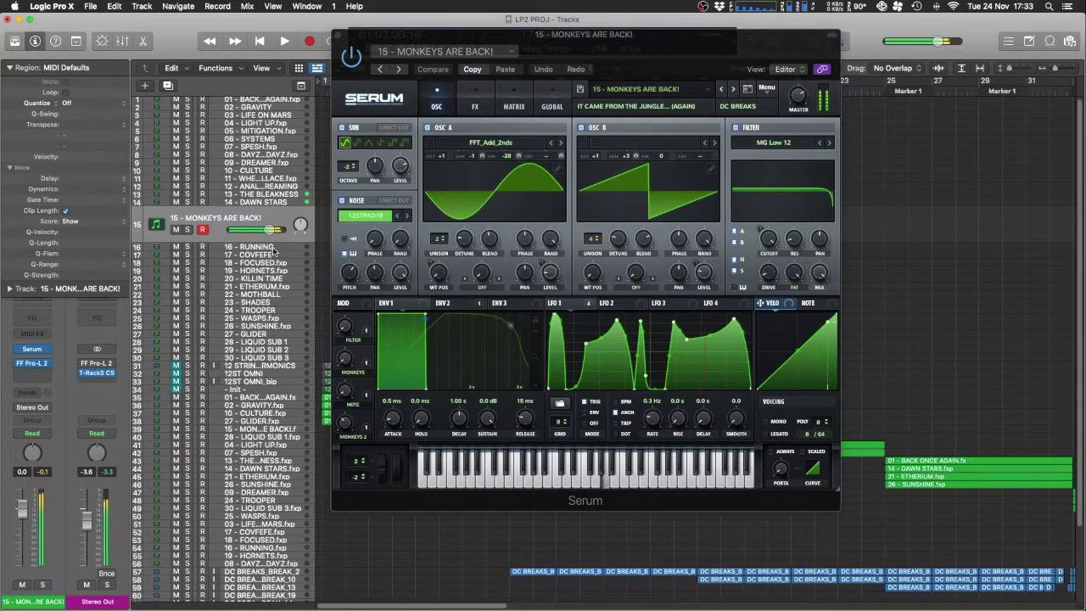
# Step: Audition track 16 - RUNNING with its LFO 2 shape and destinations shown, and move on to track 17 - COVFEFE
pyautogui.click(273, 248)
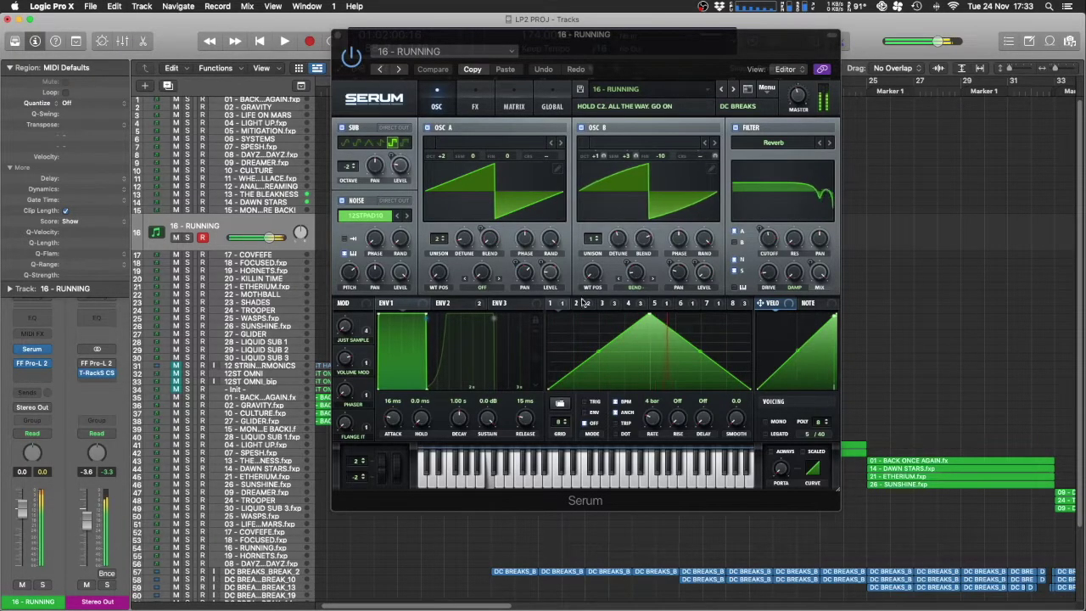
pyautogui.moveTo(582, 306)
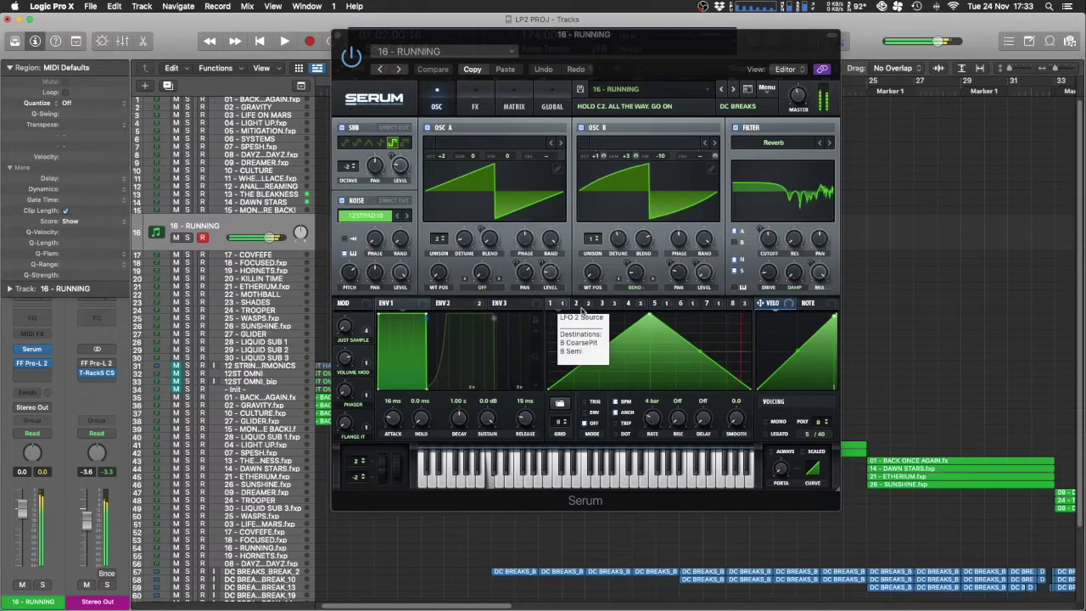
pyautogui.click(579, 307)
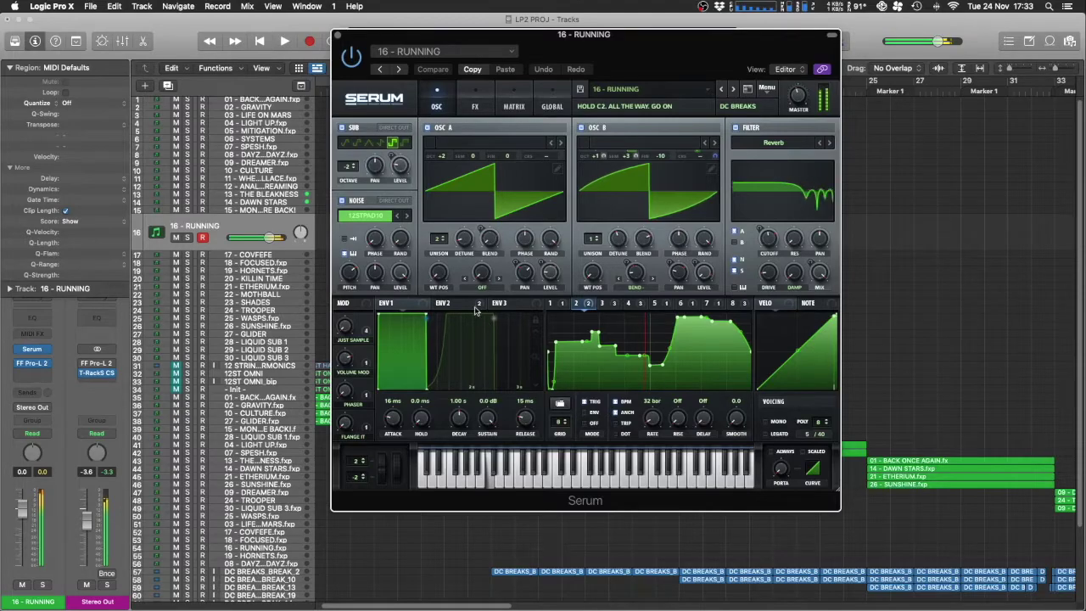
pyautogui.click(278, 257)
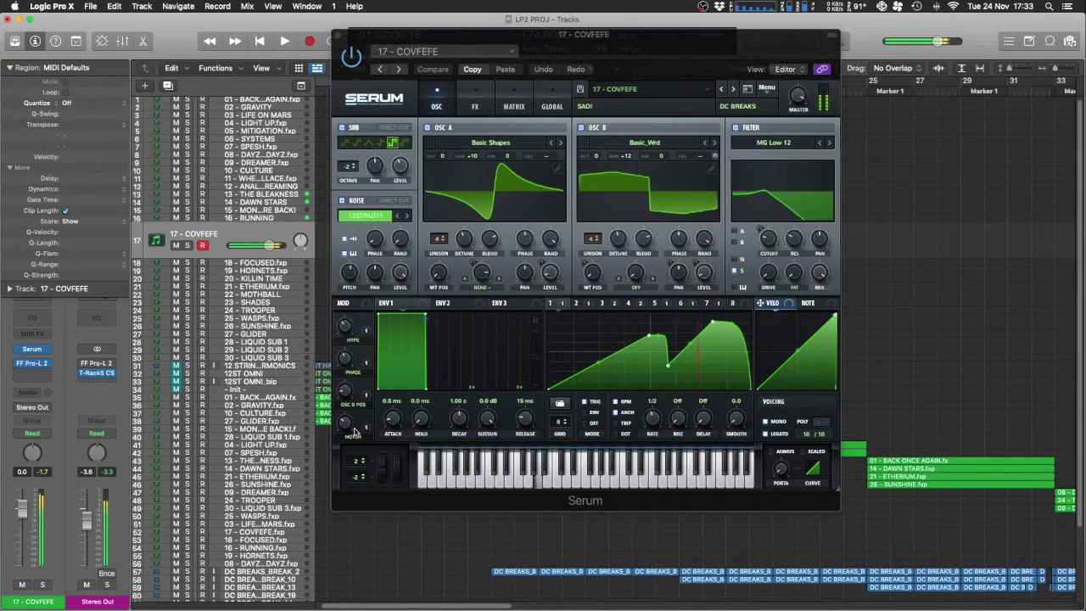
# Step: Audition track 18 - FOCUSED while sweeping its JUST SAMPLE and SYNC macros
pyautogui.click(269, 263)
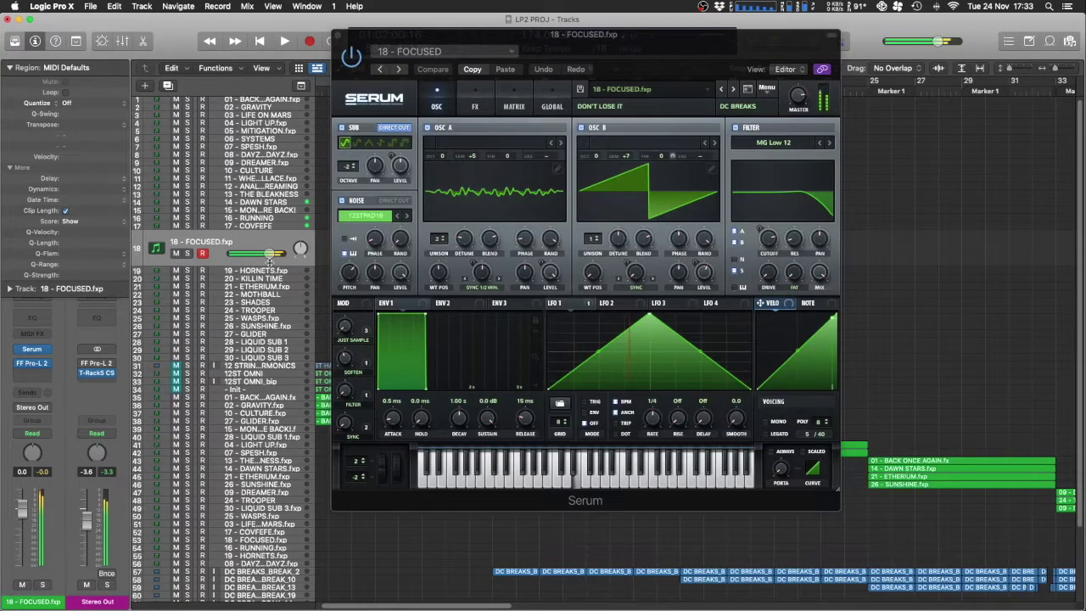
pyautogui.click(347, 329)
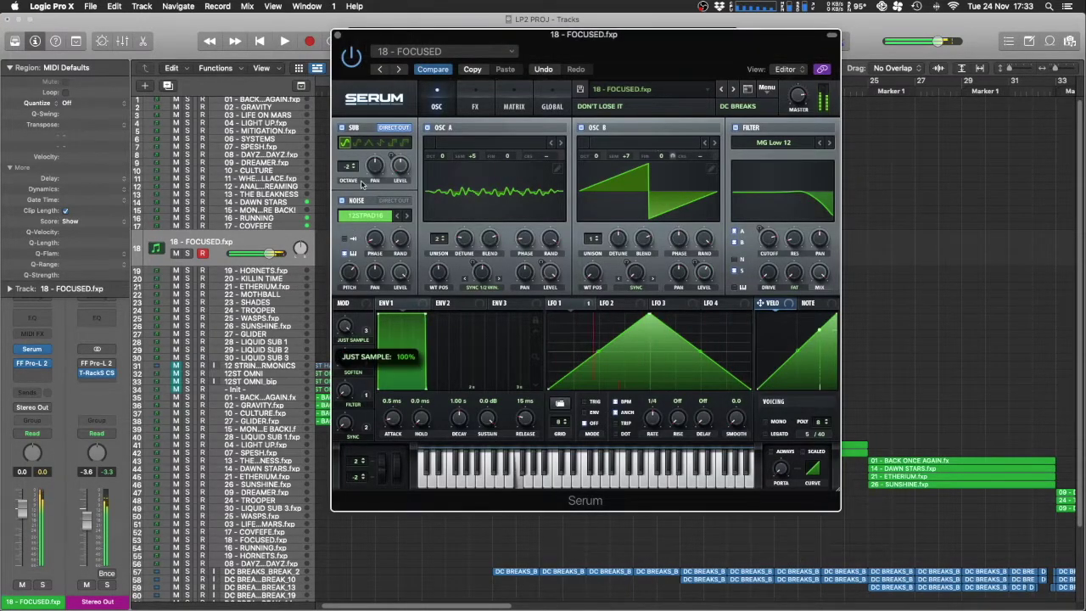
pyautogui.moveTo(360, 205); pyautogui.dragTo(359, 343)
pyautogui.moveTo(358, 385); pyautogui.dragTo(358, 386)
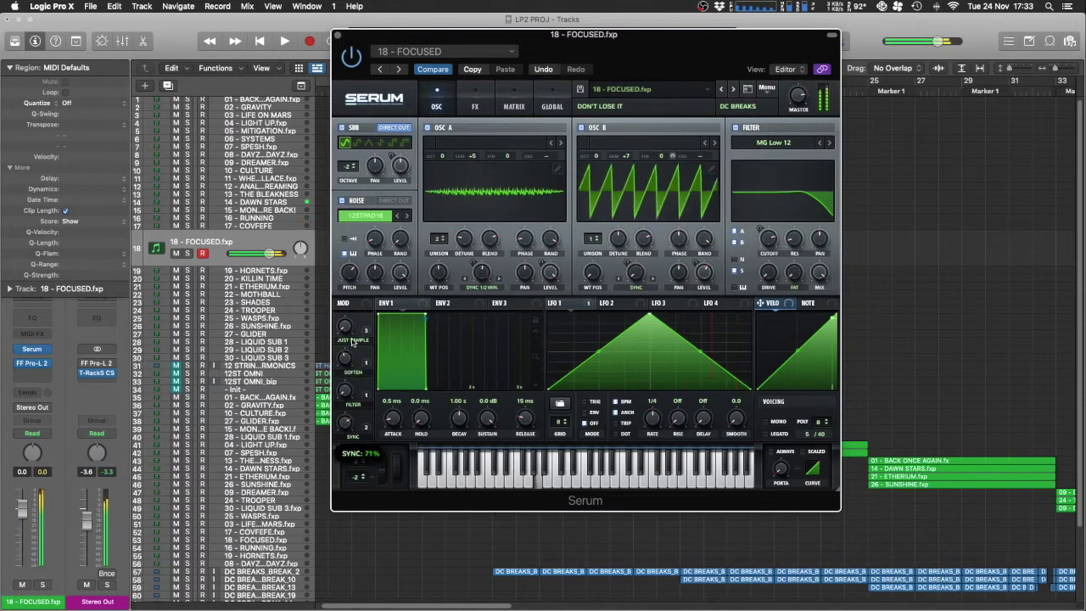
# Step: Audition the Serum patches of tracks 19 - HORNETS through 24 - TROOPER one after another
pyautogui.click(266, 270)
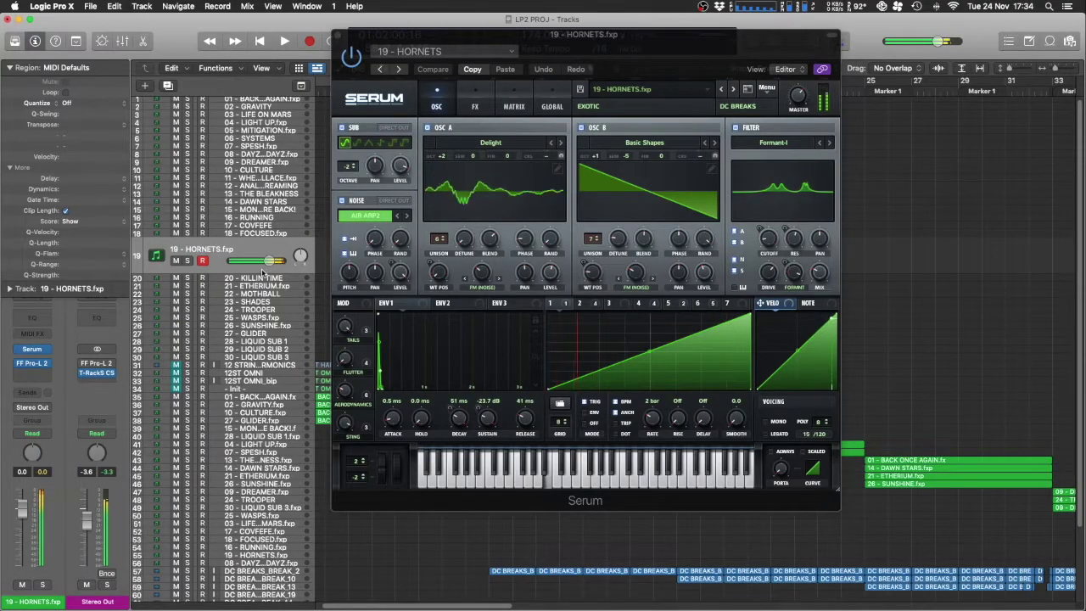
pyautogui.click(263, 274)
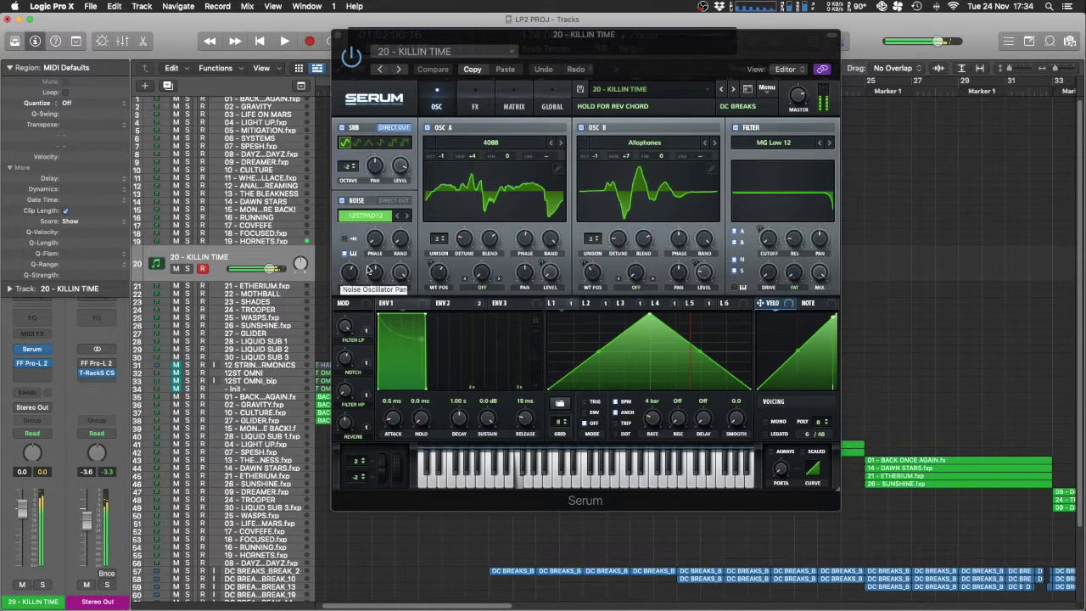
pyautogui.click(282, 288)
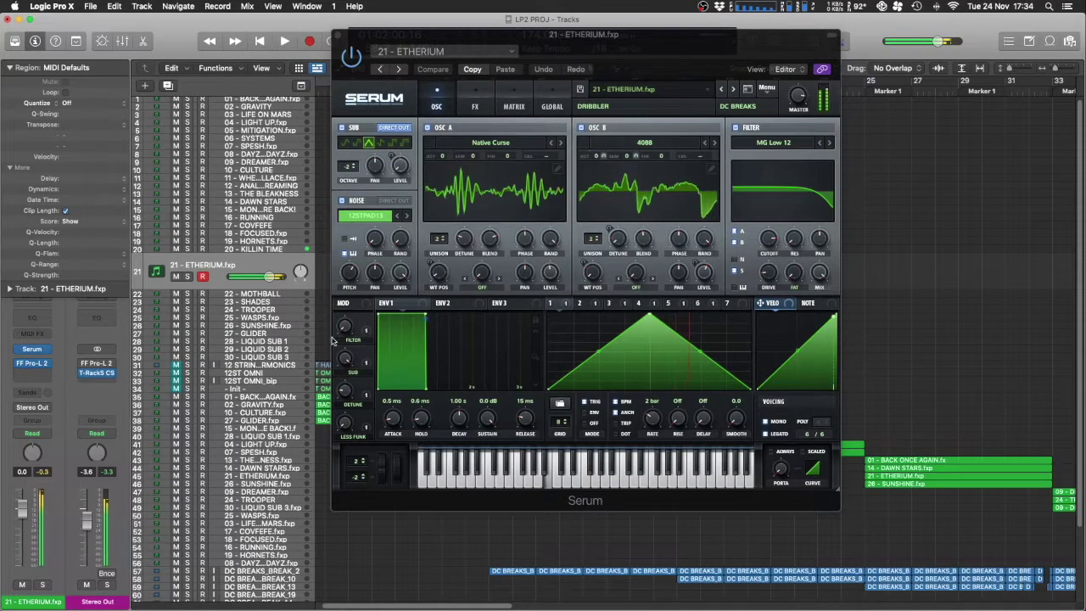
pyautogui.click(271, 294)
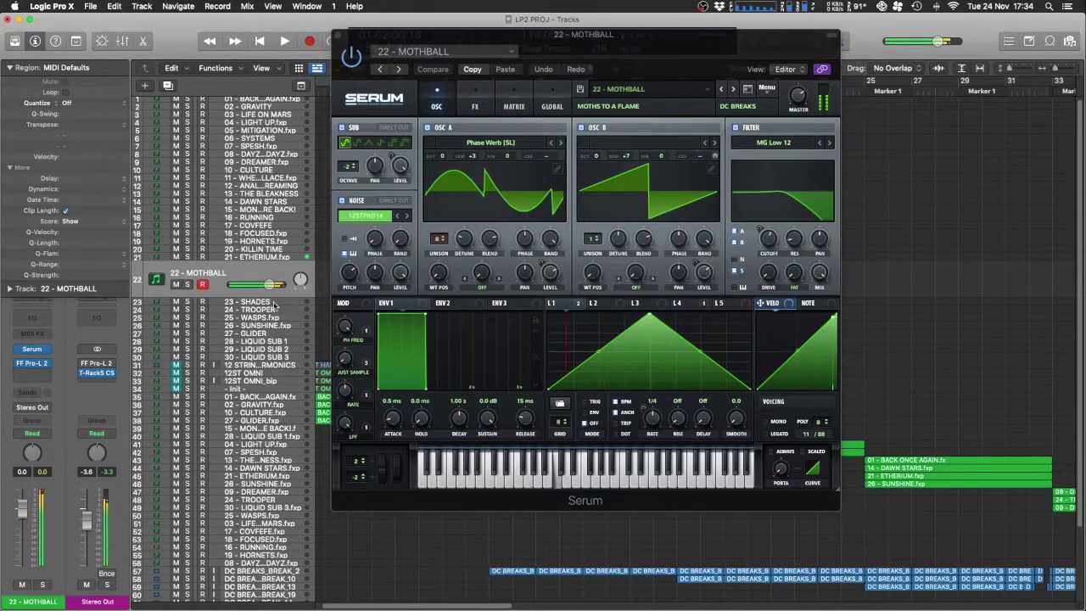
pyautogui.click(272, 305)
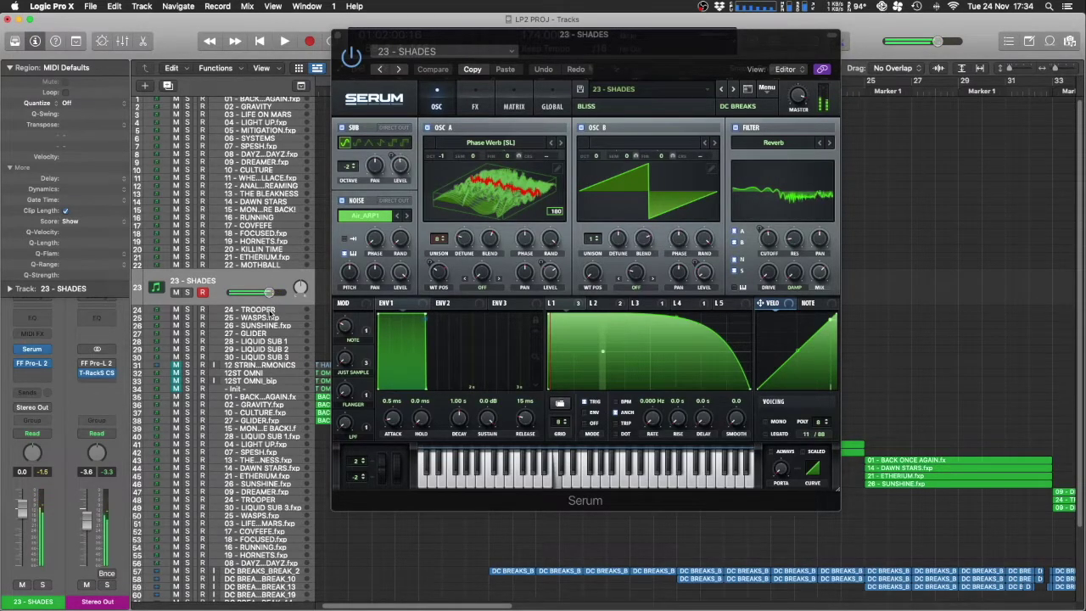
pyautogui.click(270, 313)
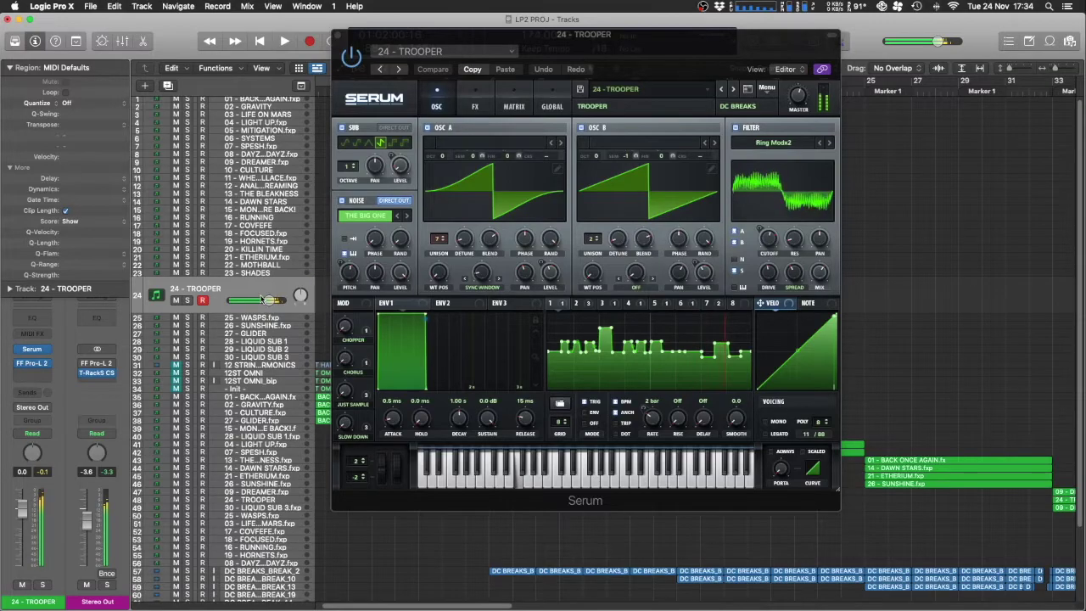
# Step: Audition track 25 - WASPS using its JUST SAMPLE and AERODYNAMICS macros, and track 26 - SUNSHINE with JUST SAMPLE at 100%
pyautogui.click(257, 319)
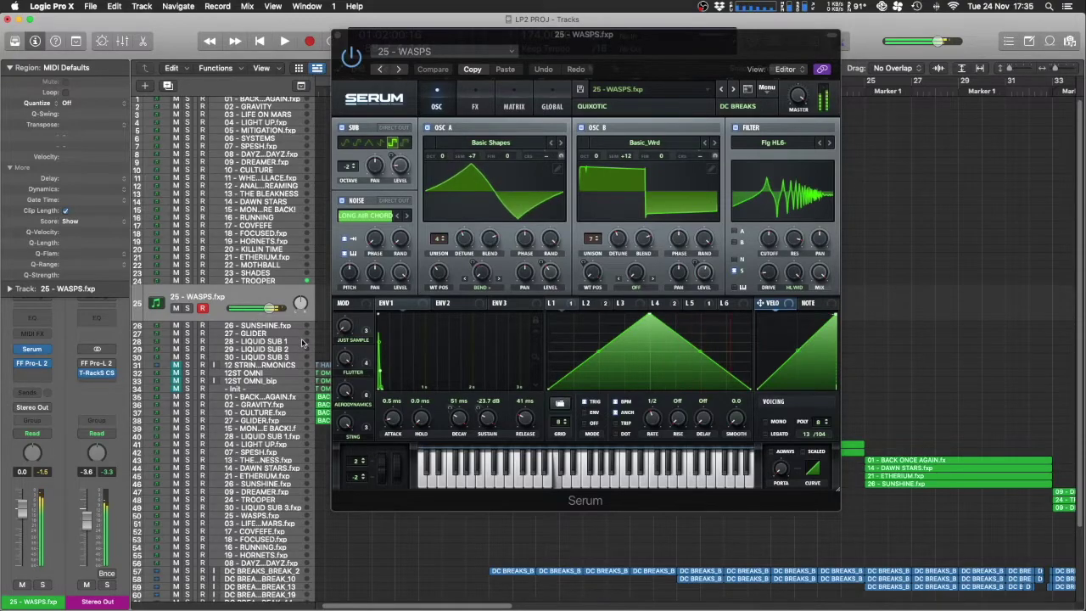
pyautogui.moveTo(345, 328); pyautogui.dragTo(352, 239)
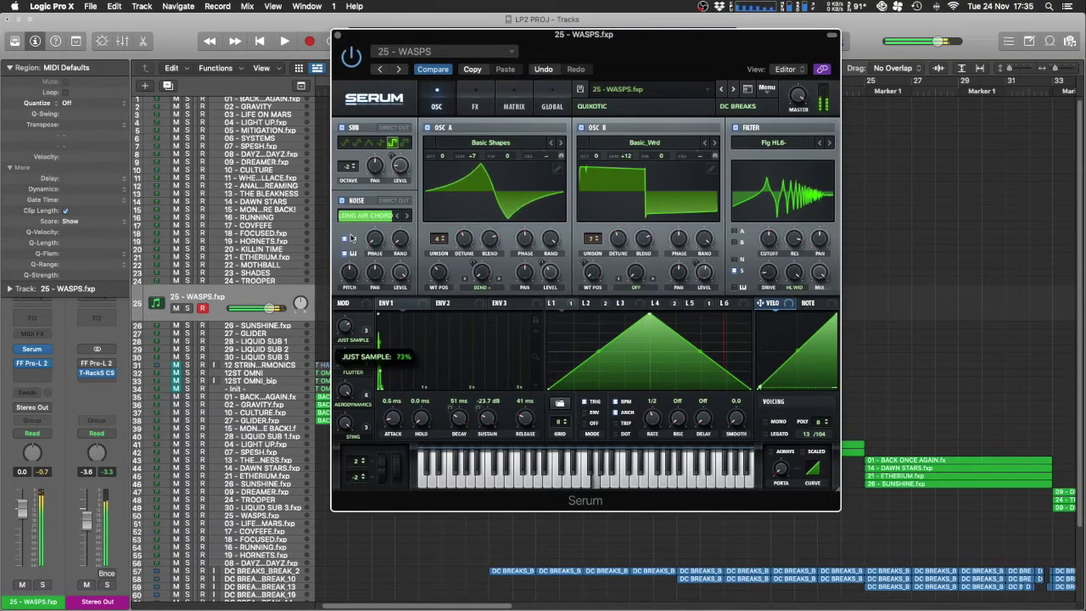
pyautogui.moveTo(344, 390); pyautogui.dragTo(354, 530)
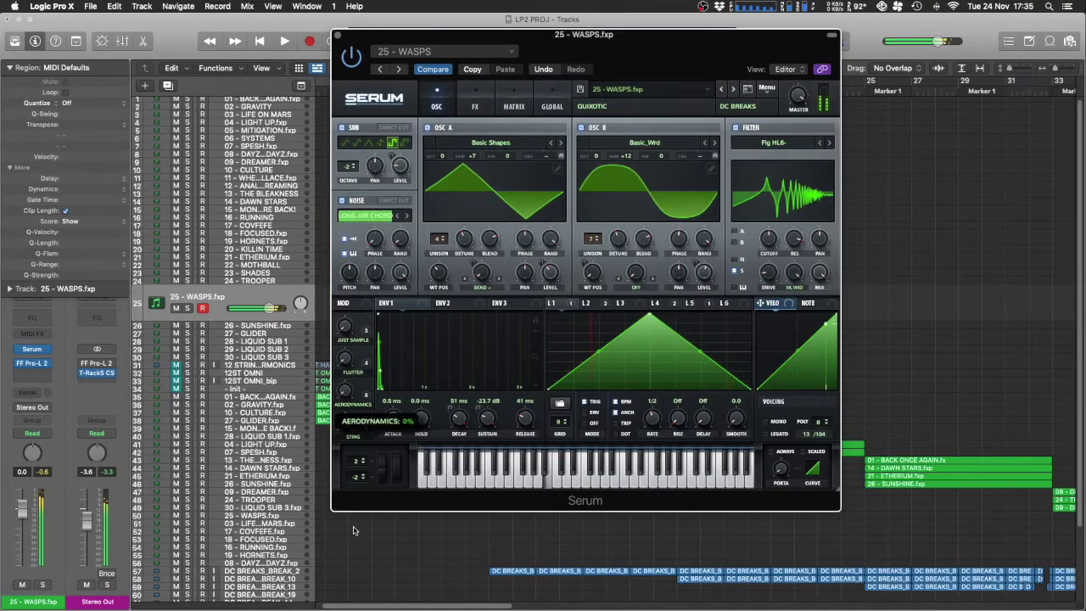
pyautogui.click(268, 325)
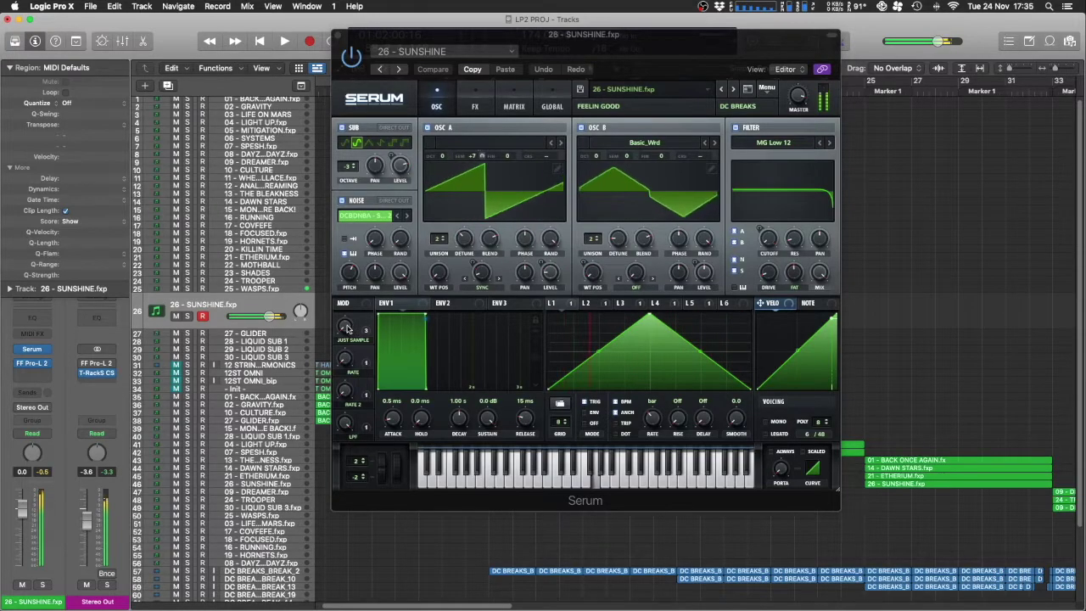
pyautogui.click(365, 255)
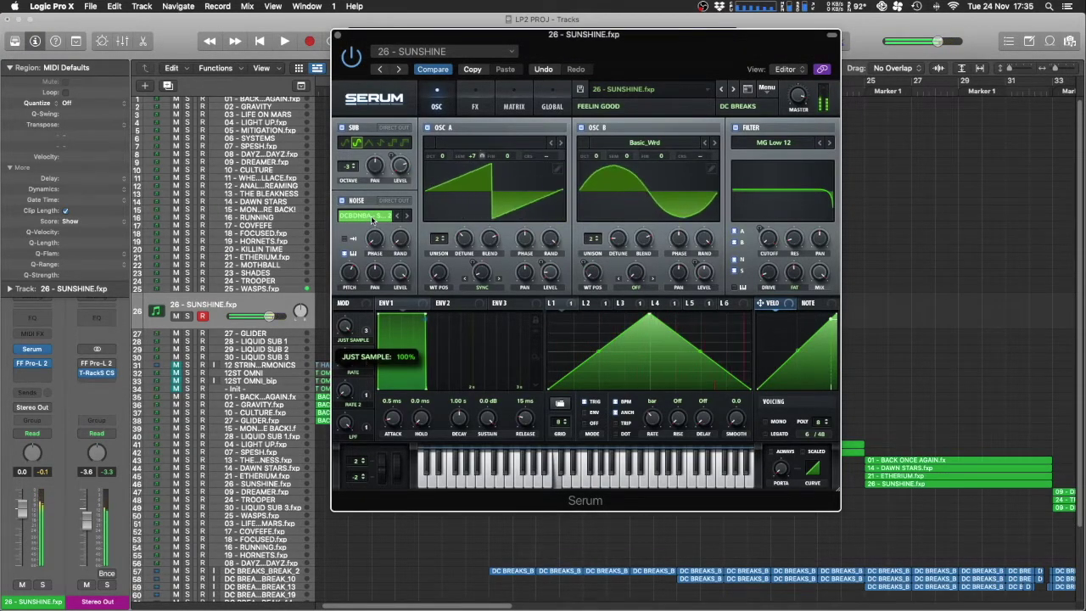
# Step: Audition track 27 - GLIDER and the bass patches on tracks 28 - LIQUID SUB 1 to 30 - LIQUID SUB 3
pyautogui.click(268, 332)
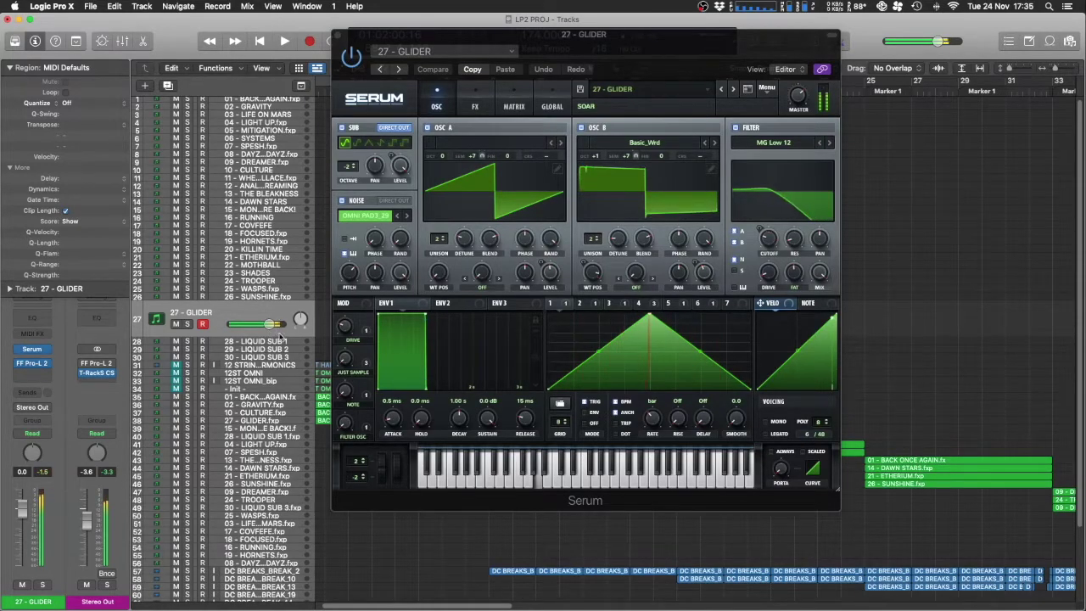
pyautogui.click(280, 340)
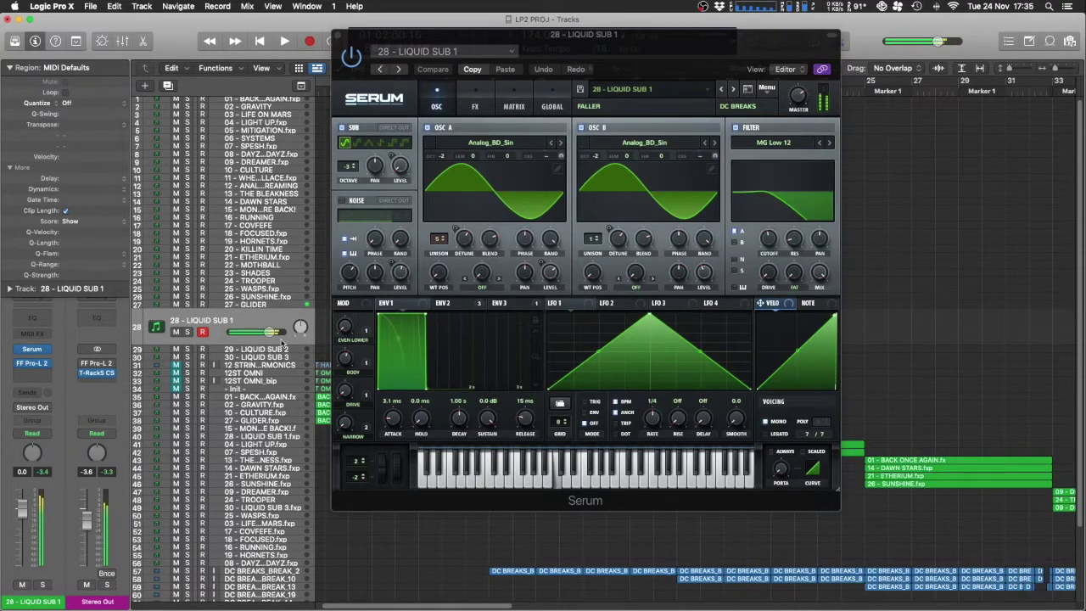
pyautogui.click(283, 348)
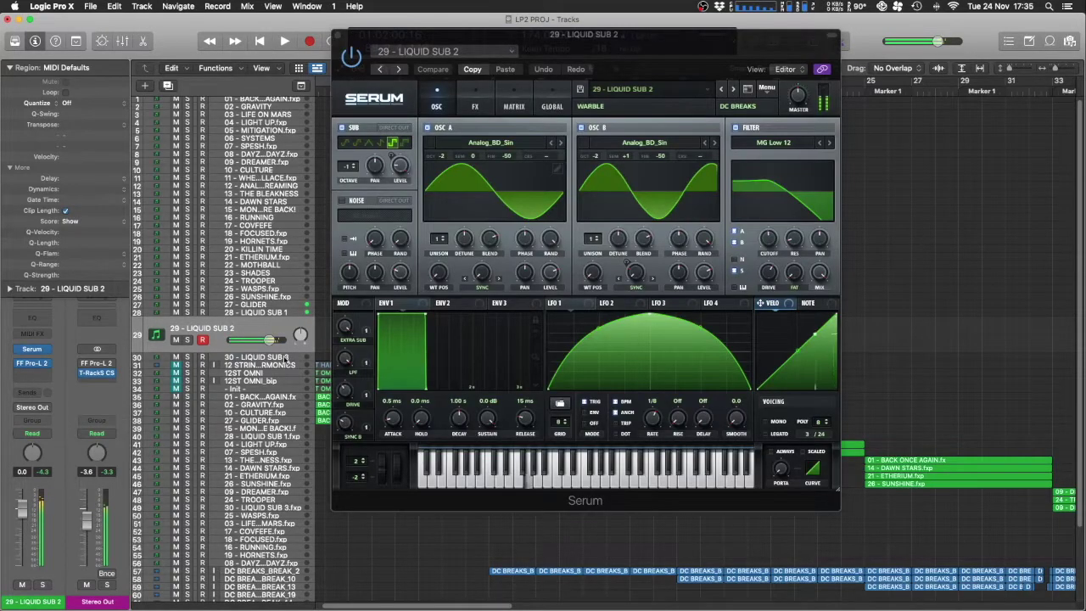
pyautogui.click(288, 359)
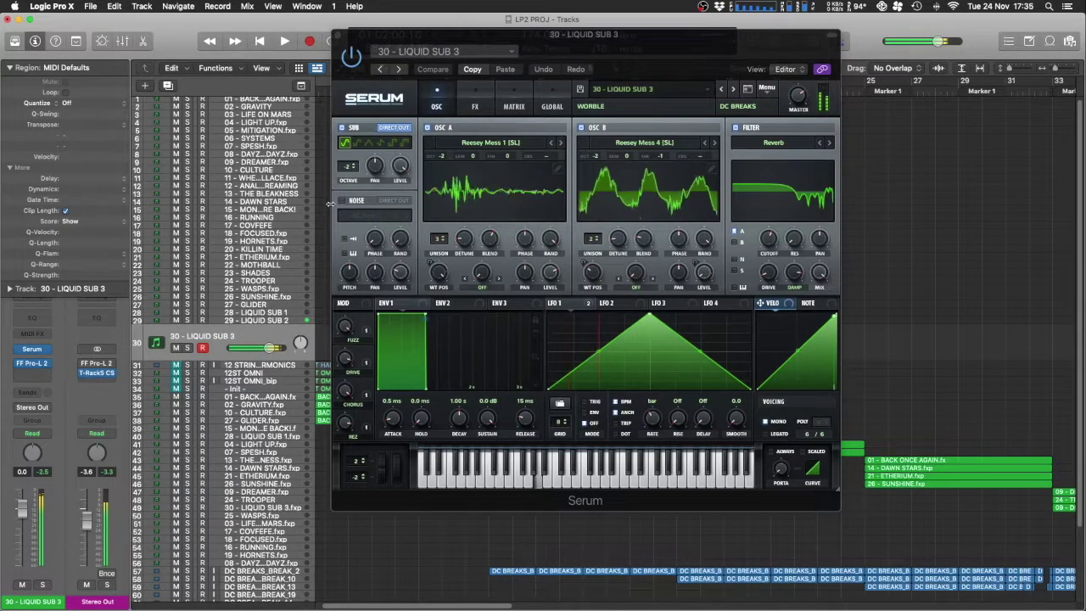
# Step: Select the 12 STRING HARMONICS audio track, close the floating plug-in window and unmute the track
pyautogui.click(266, 365)
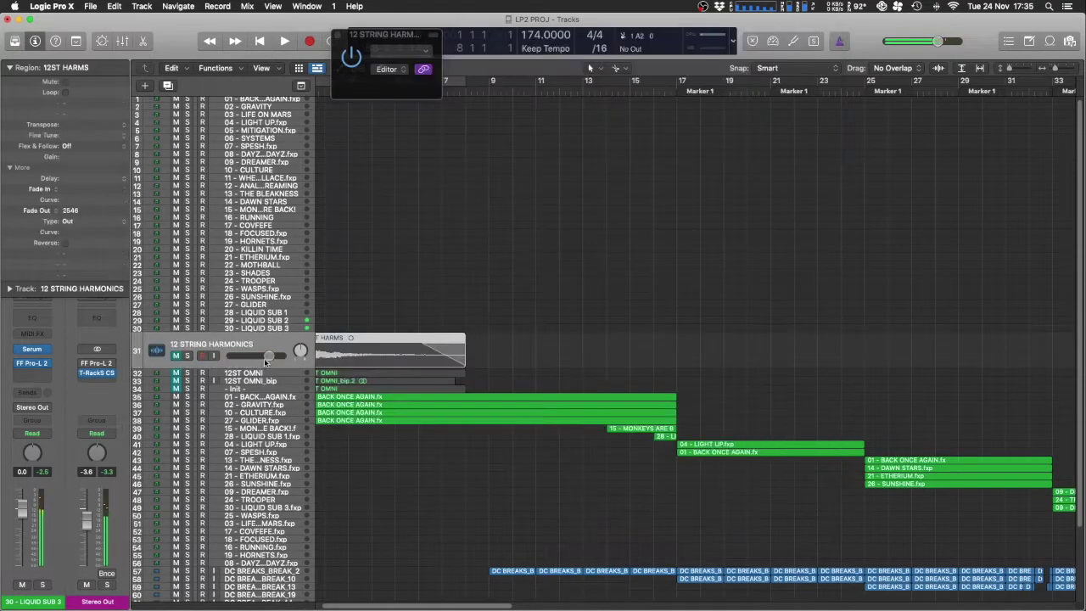
pyautogui.click(339, 36)
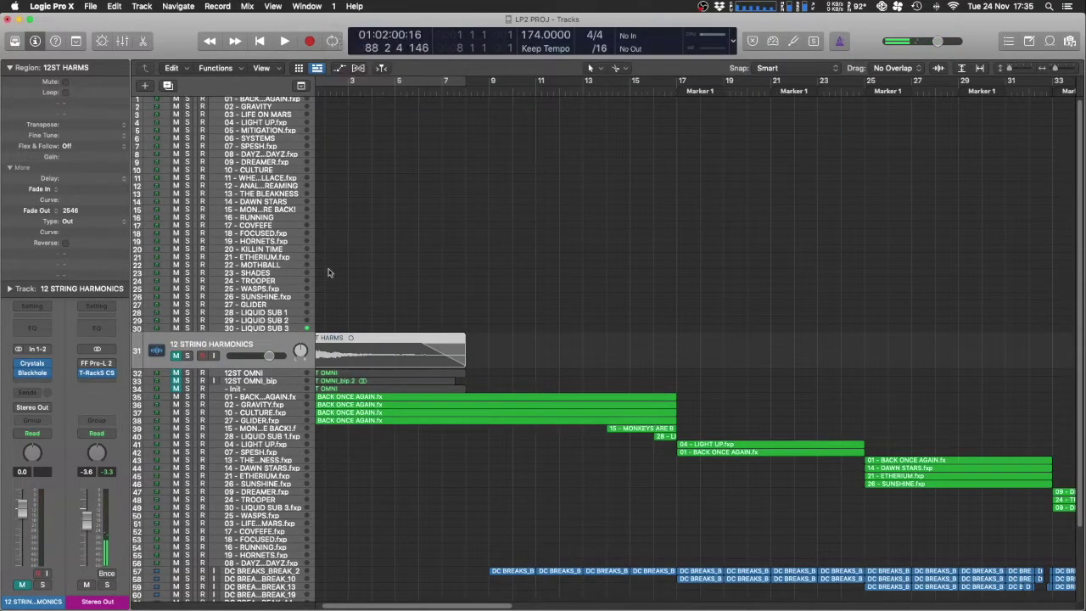
pyautogui.click(177, 355)
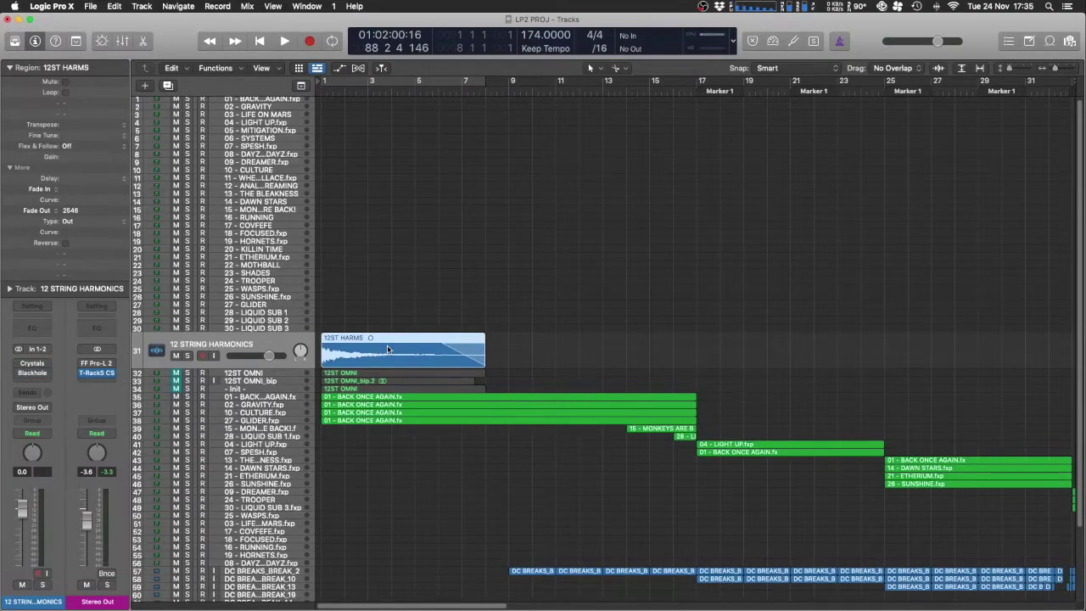
# Step: Solo the 12ST HARMS region, turn on the cycle from bar 1 to bar 8, and play it back from the start
pyautogui.press('super+Right')
pyautogui.press('super+Right')
pyautogui.click(468, 80)
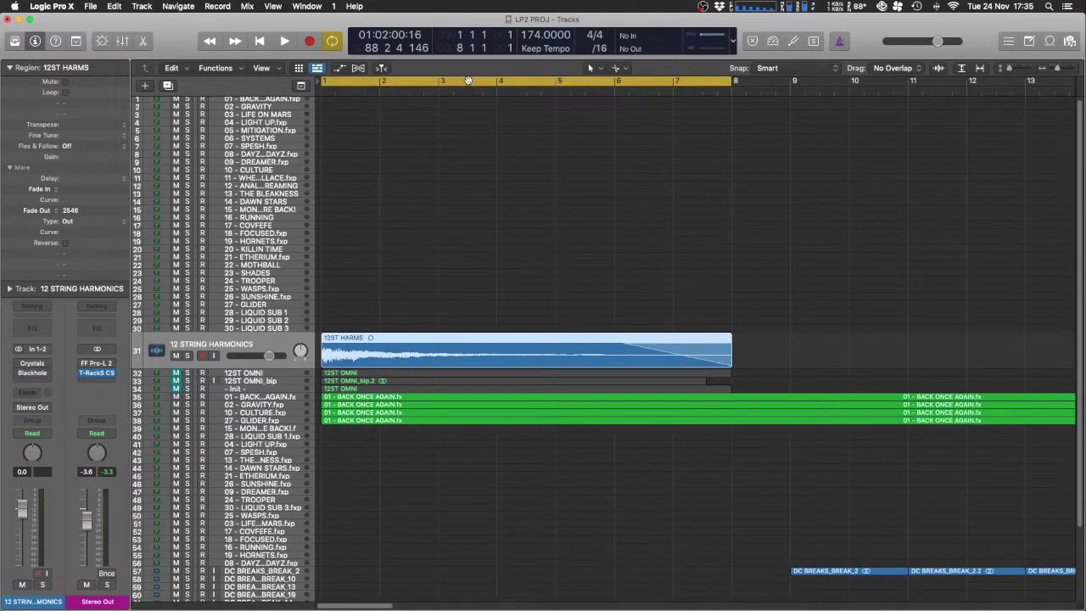
pyautogui.hotkey('ctrl', 's')
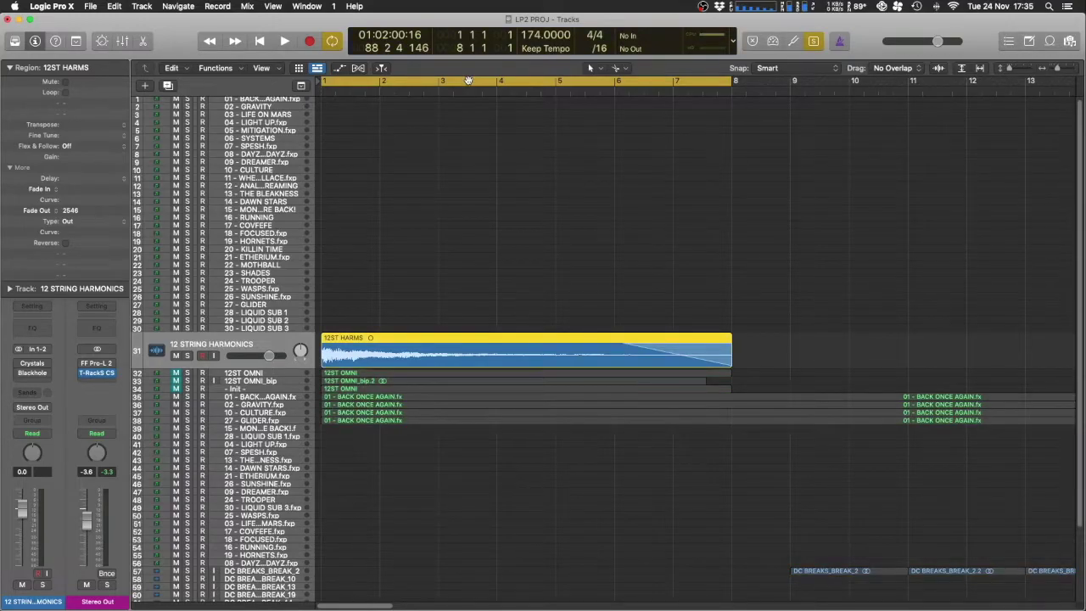
pyautogui.press('space')
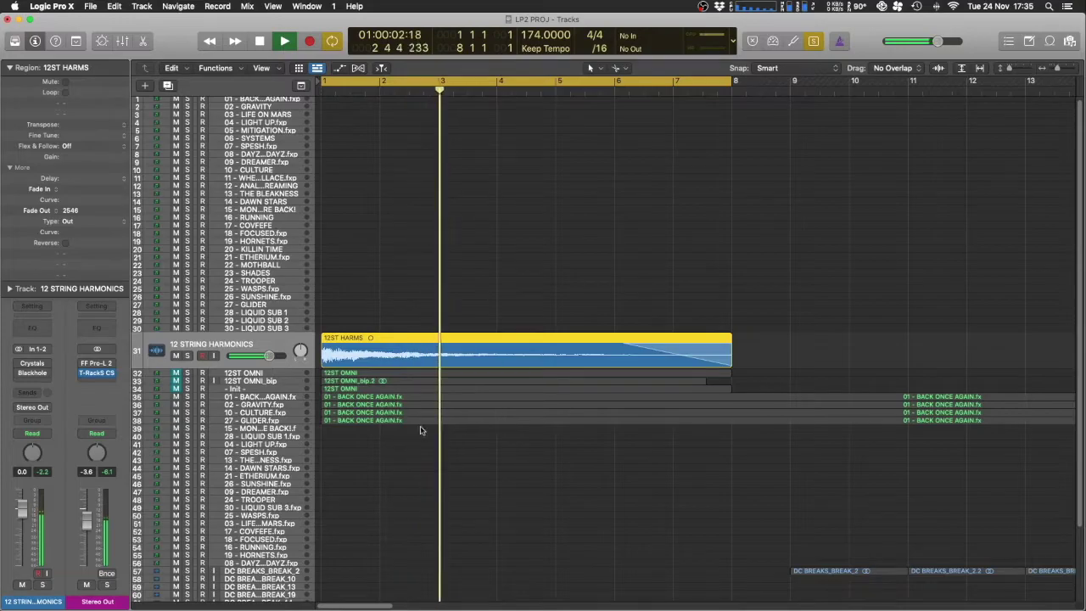
pyautogui.press('space')
pyautogui.press('space')
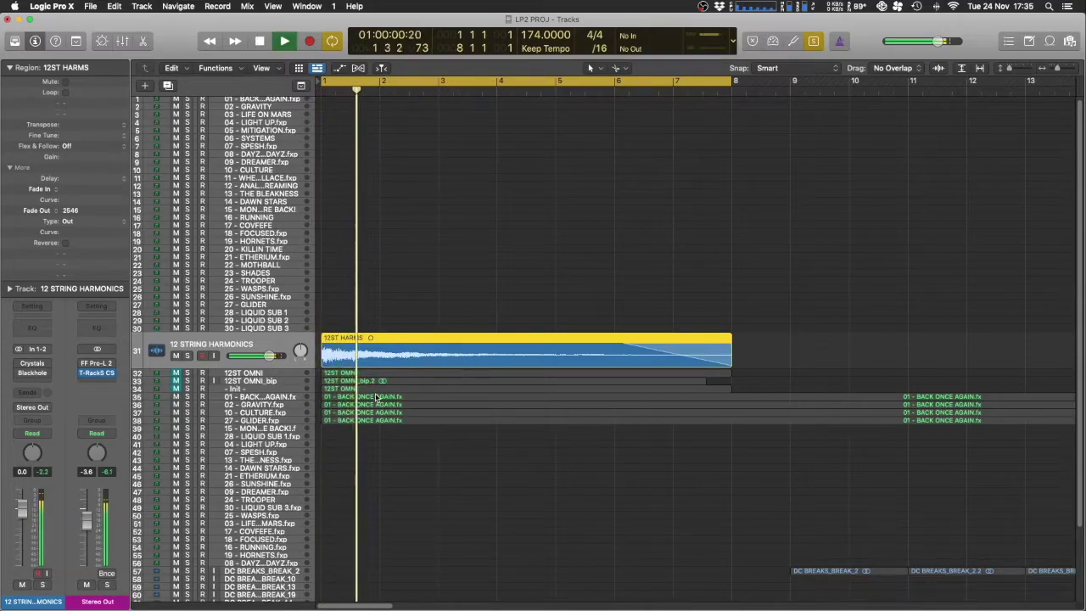
# Step: Open the Crystals plug-in on the 12 STRING HARMONICS track and replay the region from the start with its settings shown
pyautogui.click(31, 363)
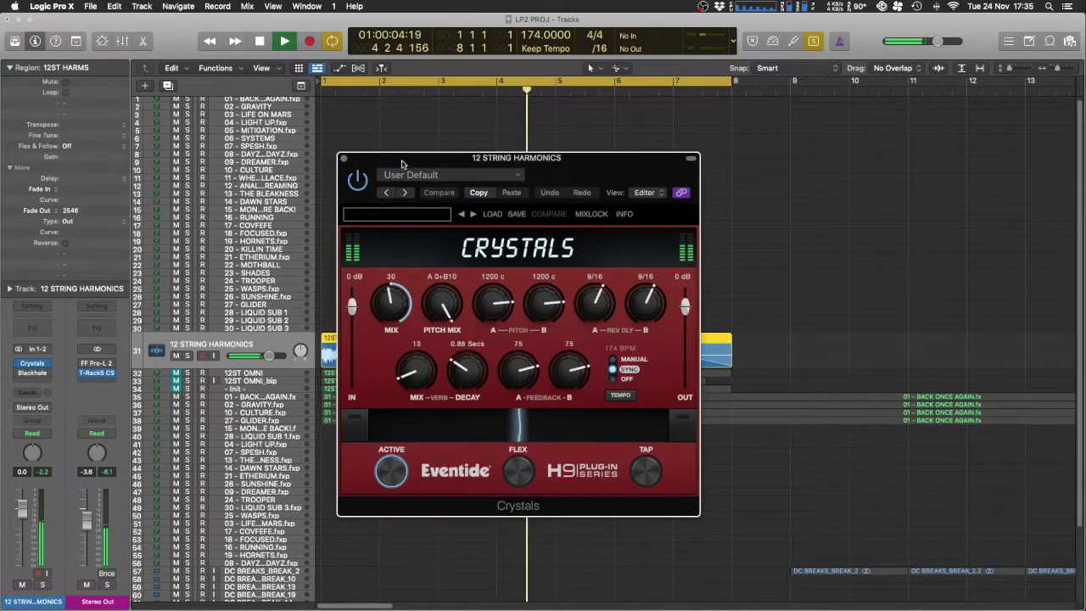
pyautogui.press('Return')
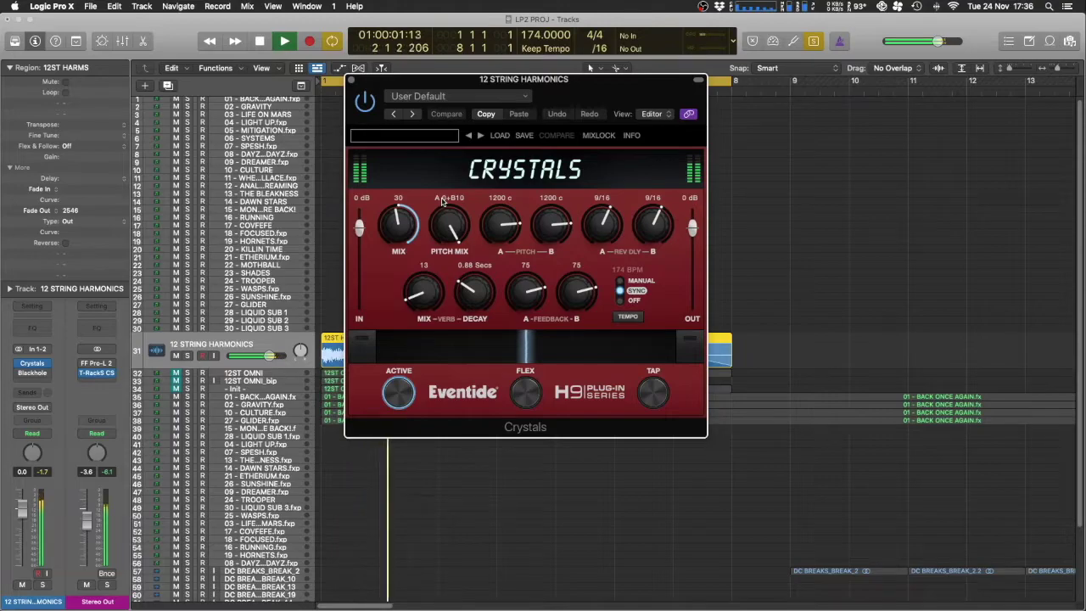
pyautogui.click(442, 204)
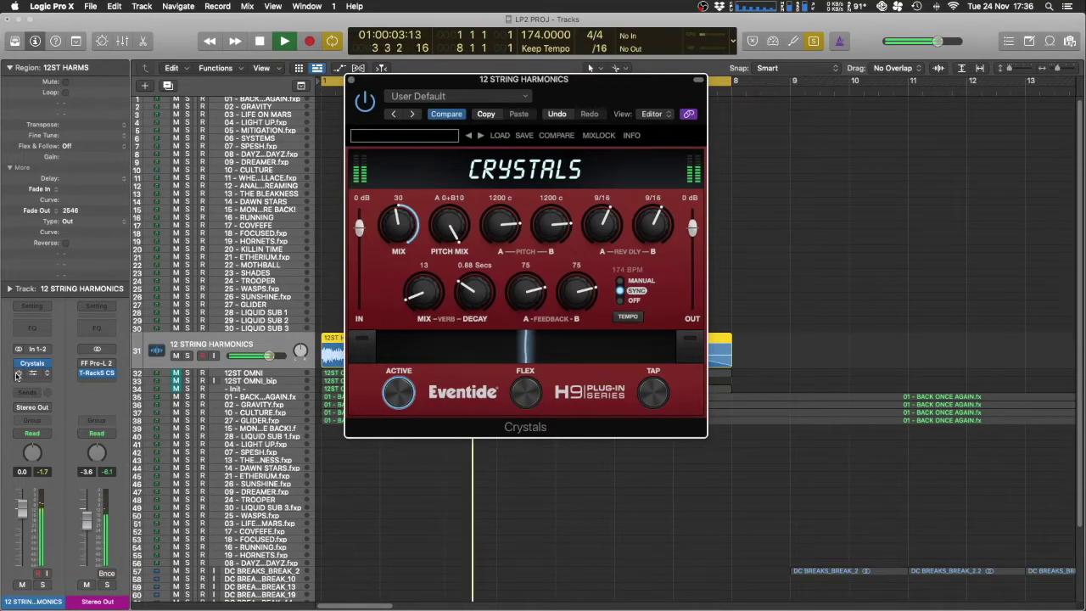
# Step: Replay the 12ST HARMS region from the start with the Blackhole plug-in open, close the plug-in and stop playback
pyautogui.press('Return')
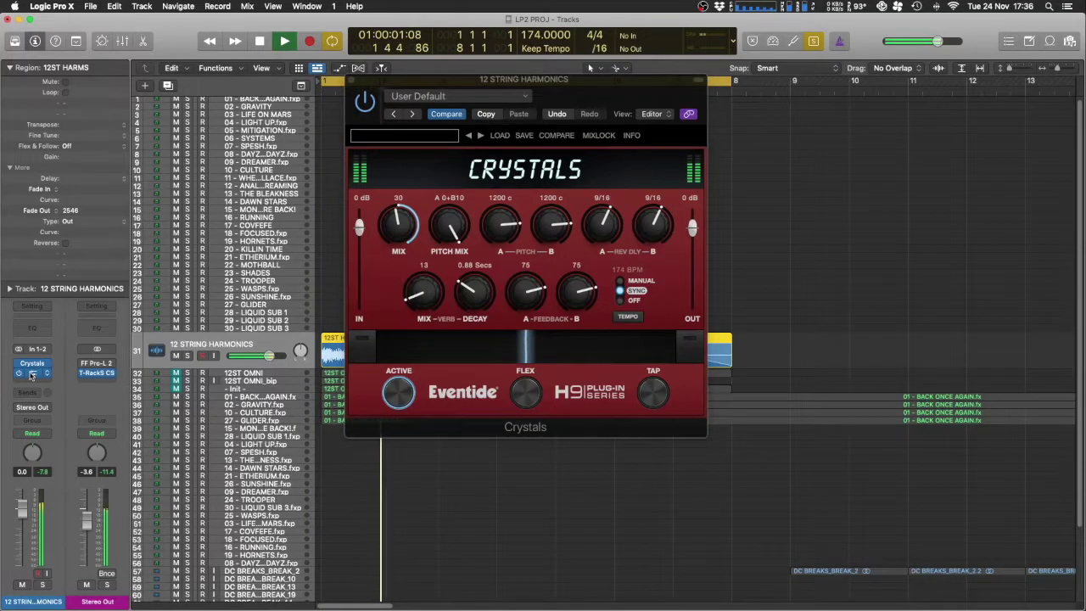
pyautogui.click(32, 373)
pyautogui.moveTo(567, 97); pyautogui.dragTo(572, 75)
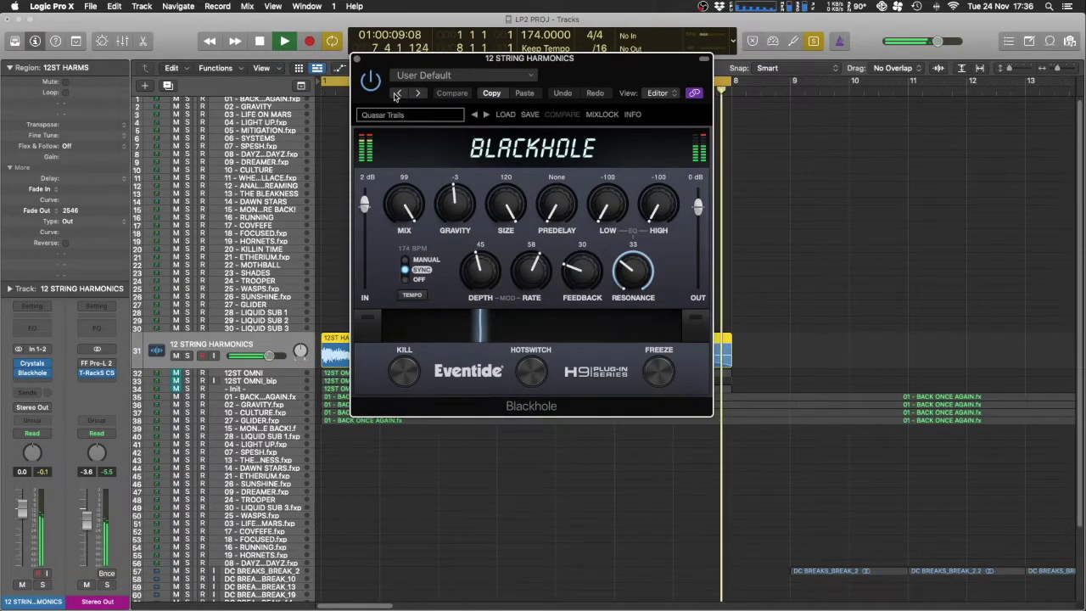
pyautogui.click(356, 58)
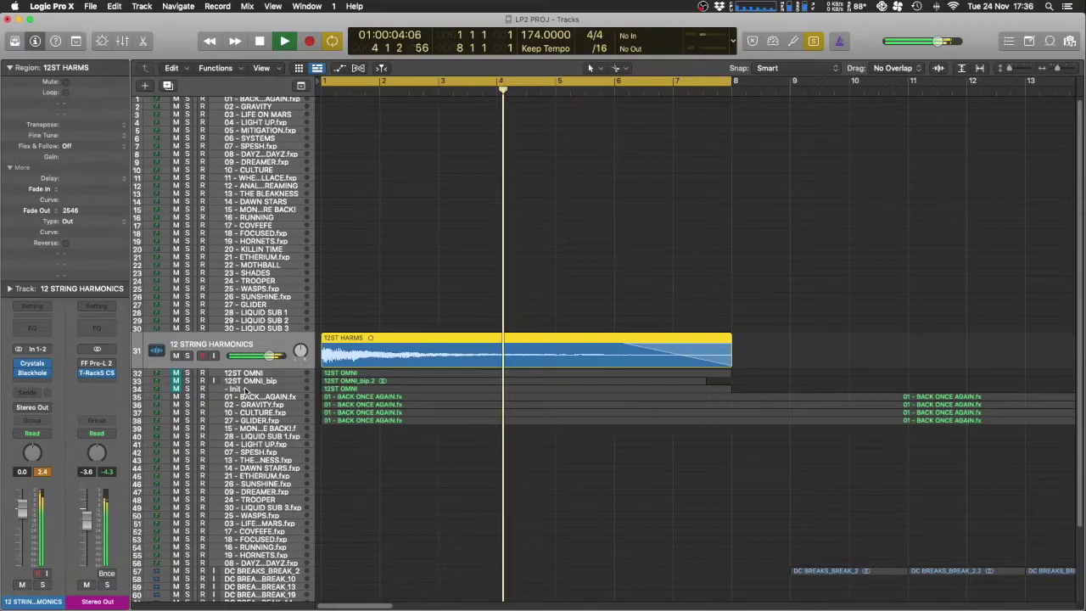
pyautogui.press('space')
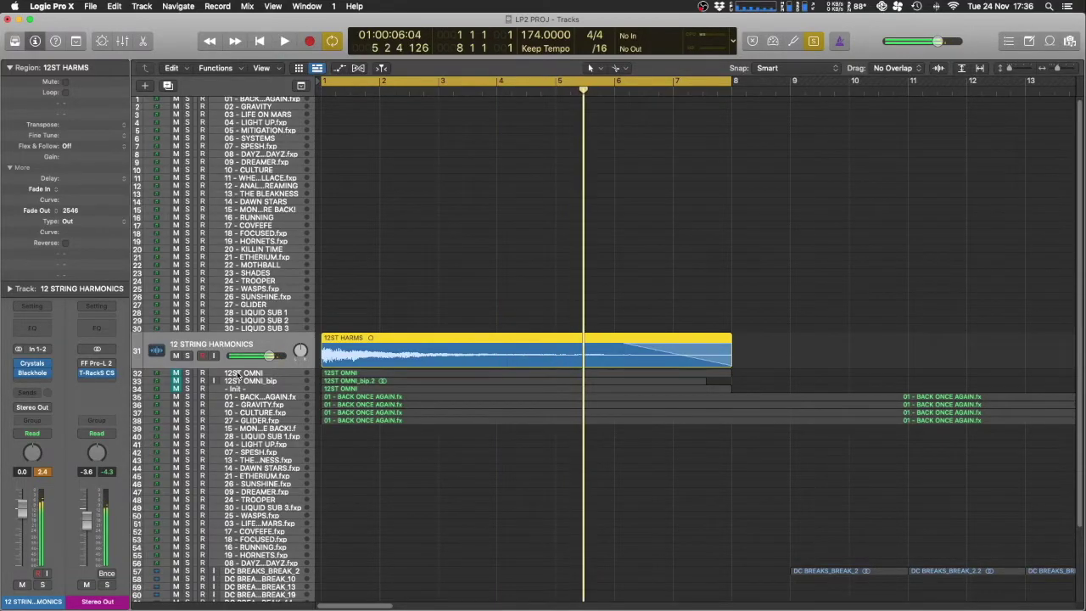
# Step: Open Omnisphere on the 12ST OMNI track and show layer A's Unison, Harmonia and Granular oscillator pages
pyautogui.press('Down')
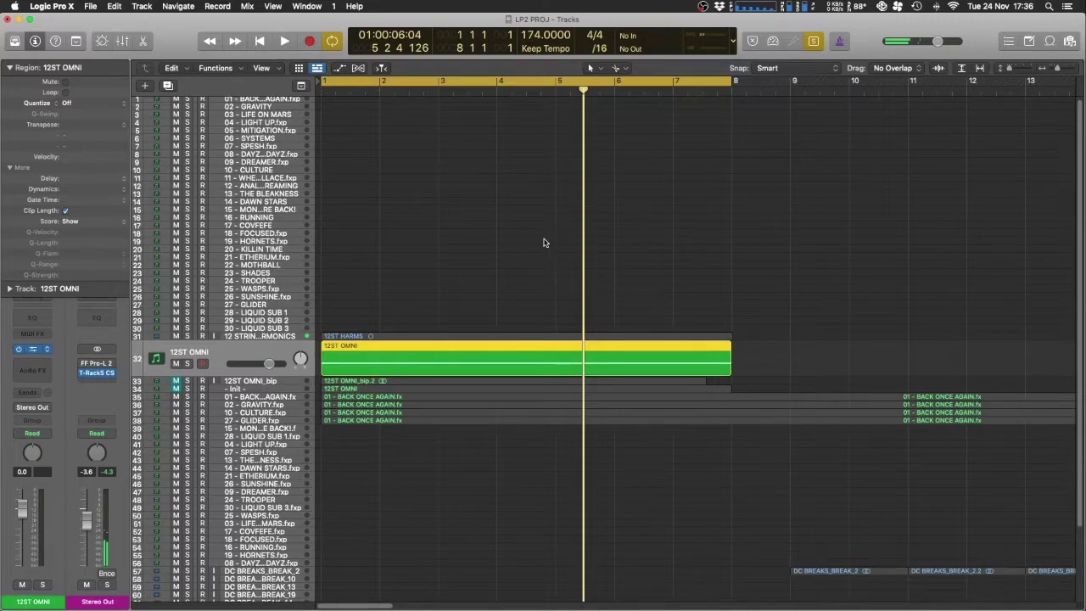
pyautogui.press('v')
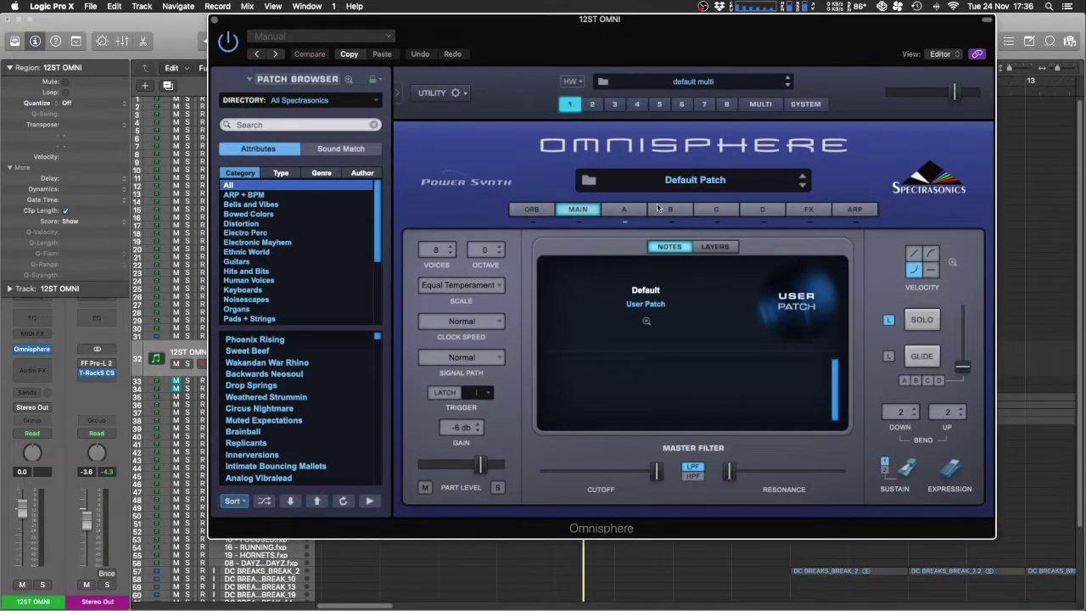
pyautogui.click(625, 210)
pyautogui.click(737, 336)
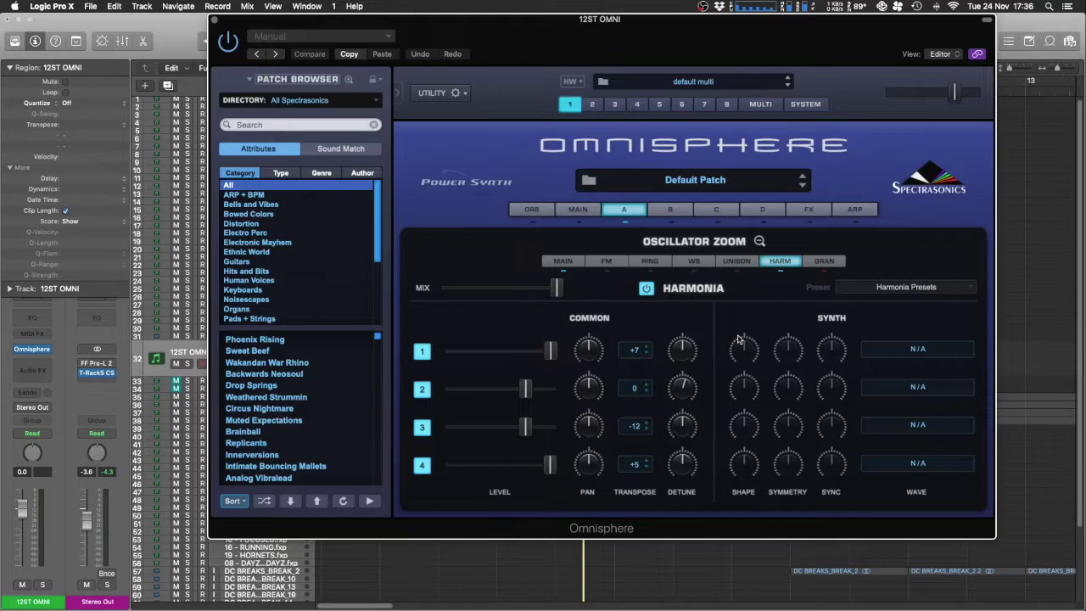
pyautogui.click(736, 261)
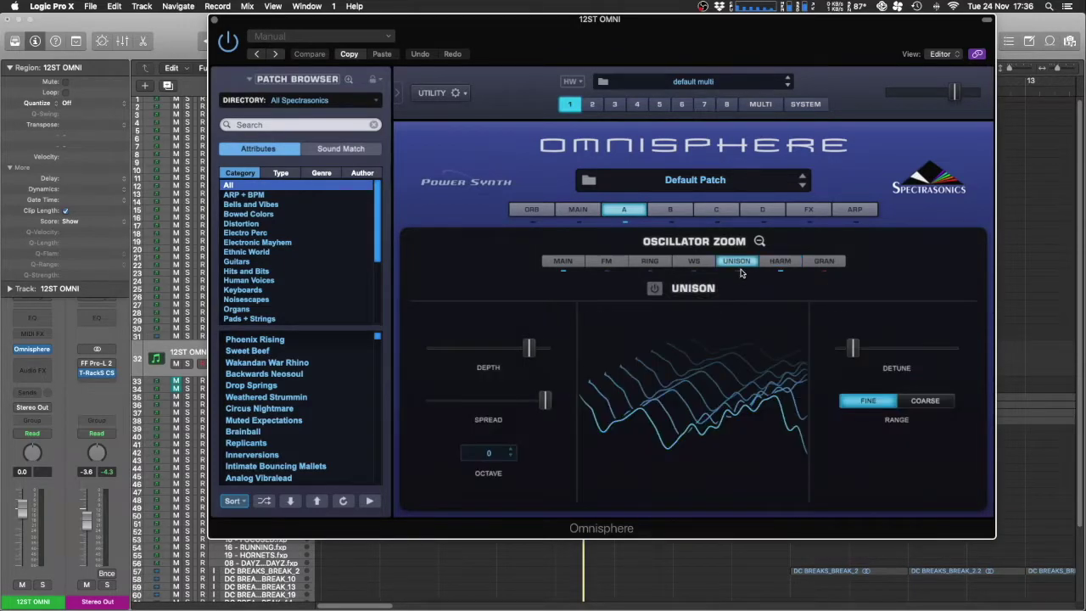
pyautogui.click(780, 263)
pyautogui.click(828, 261)
pyautogui.click(781, 263)
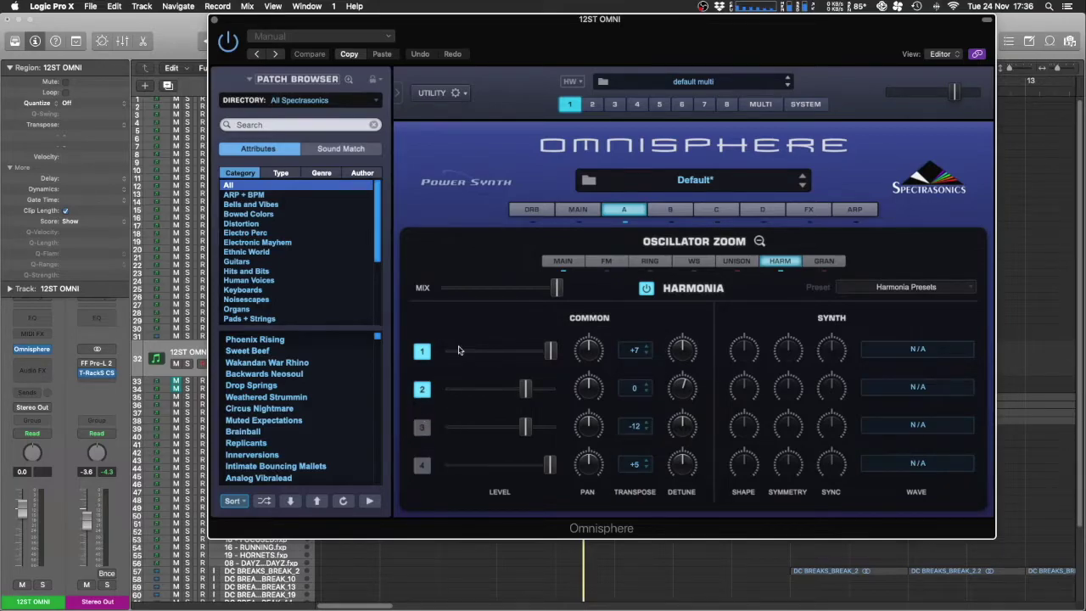
# Step: Compare the Harmonia mix at minimum and raised with all four voices on, leave it at about 0.92, and close Omnisphere
pyautogui.moveTo(552, 288); pyautogui.dragTo(400, 306)
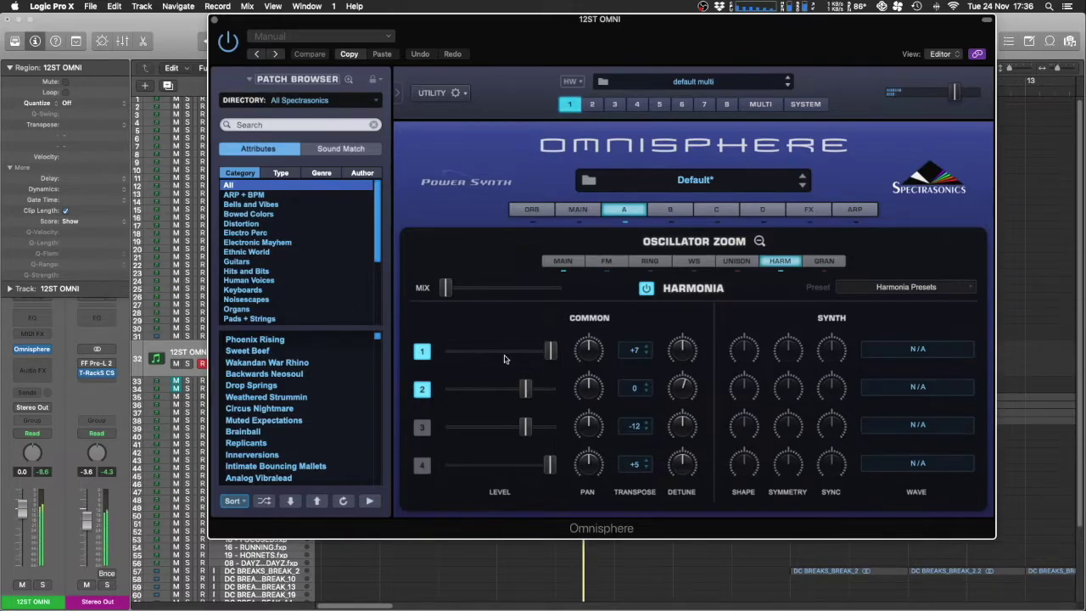
pyautogui.moveTo(458, 293); pyautogui.dragTo(536, 297)
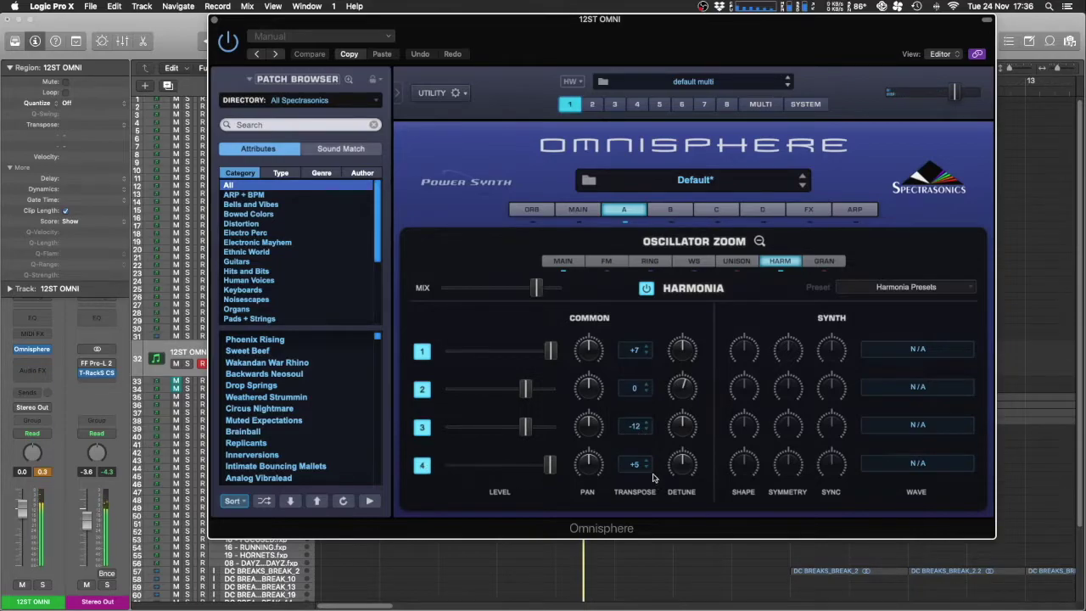
pyautogui.moveTo(538, 285); pyautogui.dragTo(459, 302)
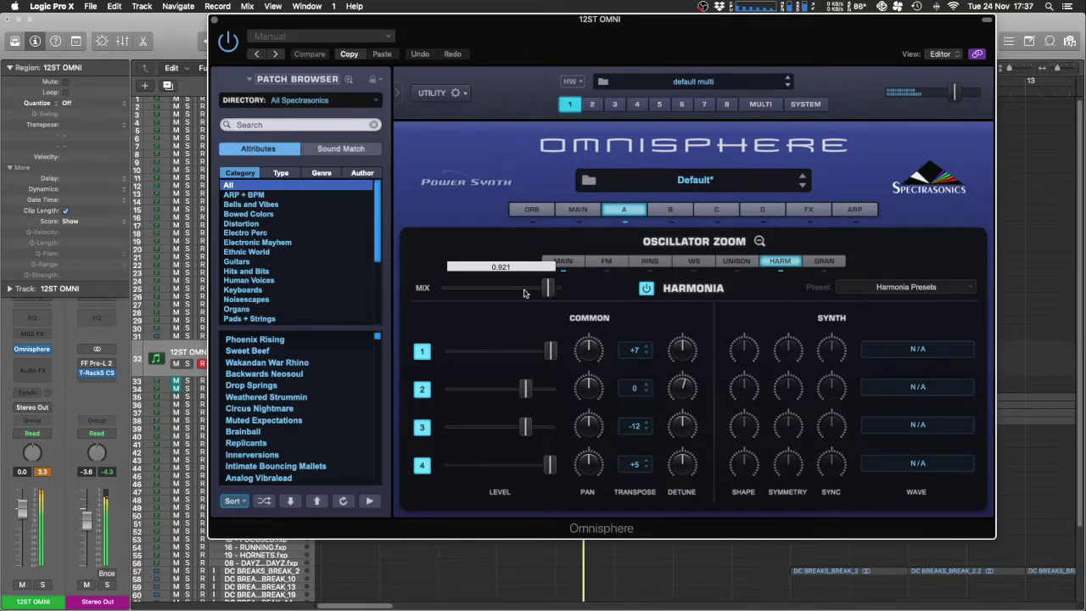
pyautogui.moveTo(556, 298); pyautogui.dragTo(552, 295)
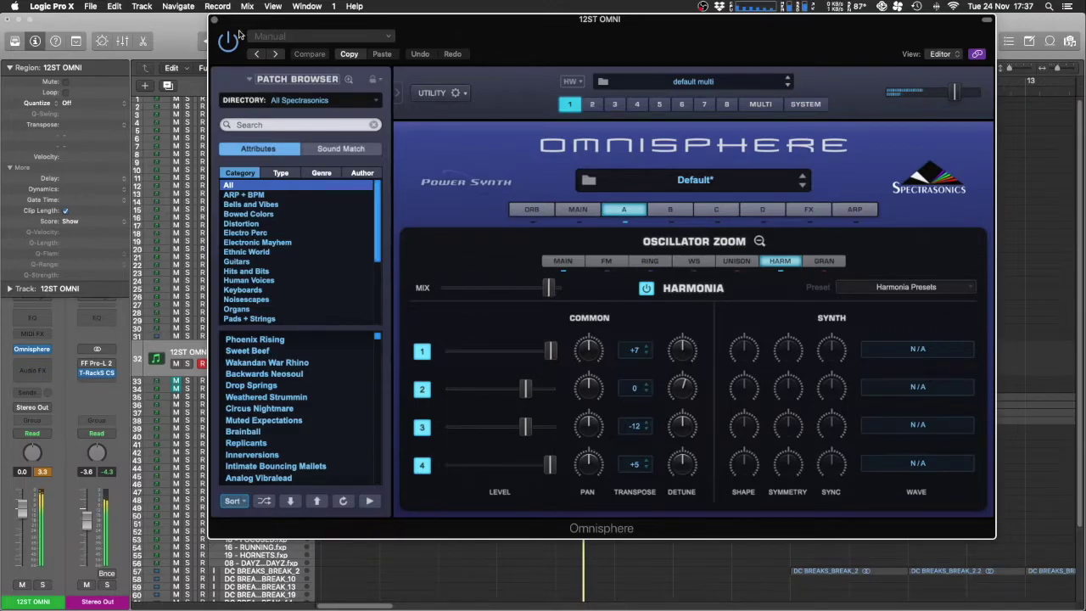
pyautogui.click(214, 19)
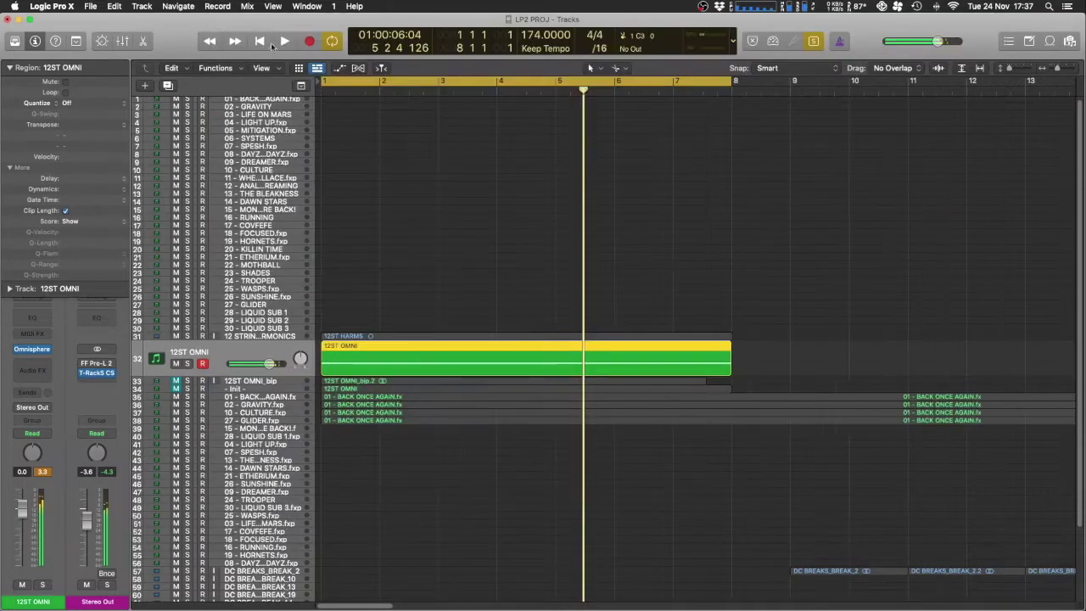
# Step: Mute the 12ST OMNI track, show the bounced 12ST OMNI_bip region, and unmute the - Init - Serum track
pyautogui.click(176, 364)
pyautogui.click(248, 382)
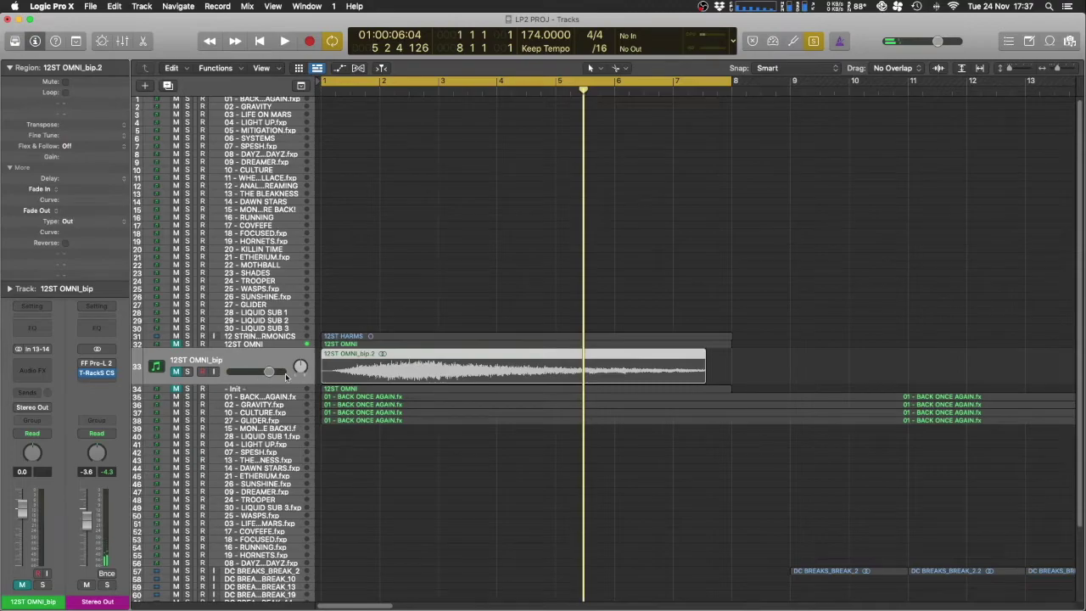
pyautogui.click(259, 386)
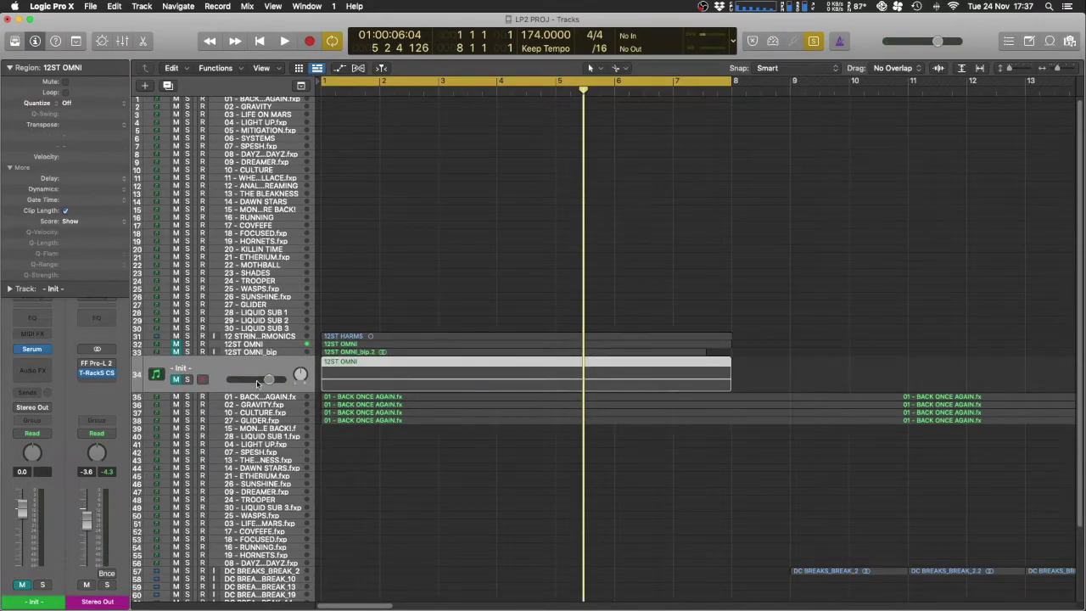
pyautogui.click(176, 379)
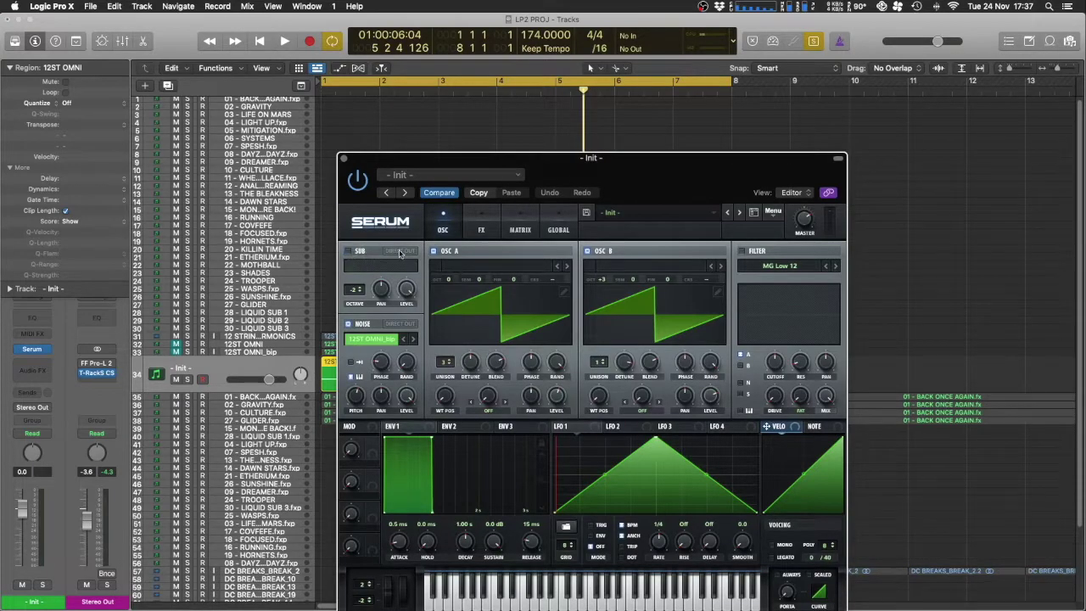
# Step: Switch off OSC A and OSC B to hear the 12ST OMNI_bip noise sample alone, re-enable both with SUB on, and close Serum
pyautogui.click(435, 252)
pyautogui.click(589, 253)
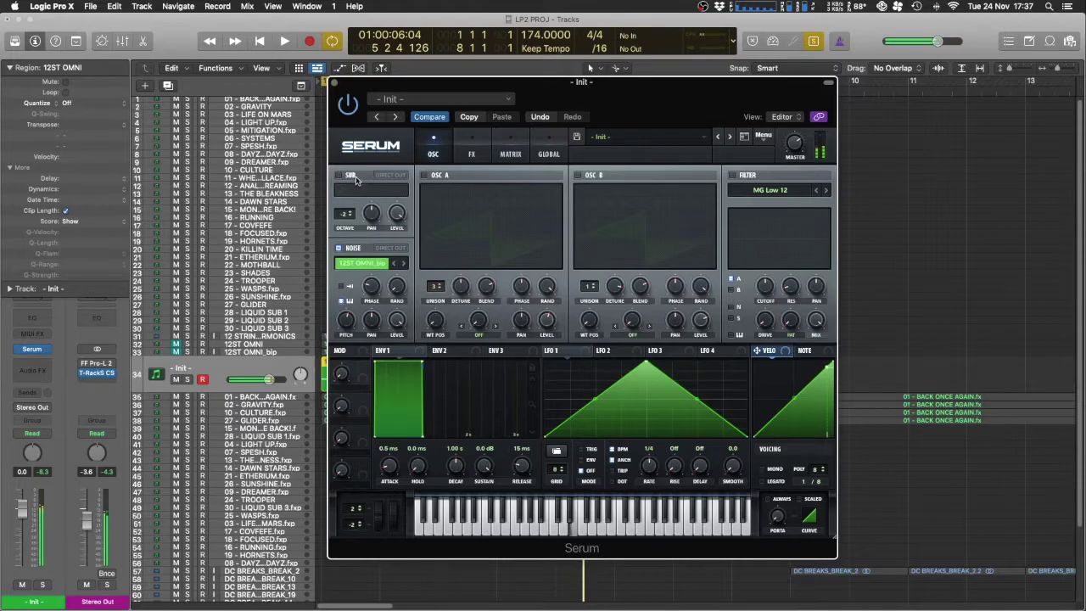
pyautogui.click(422, 175)
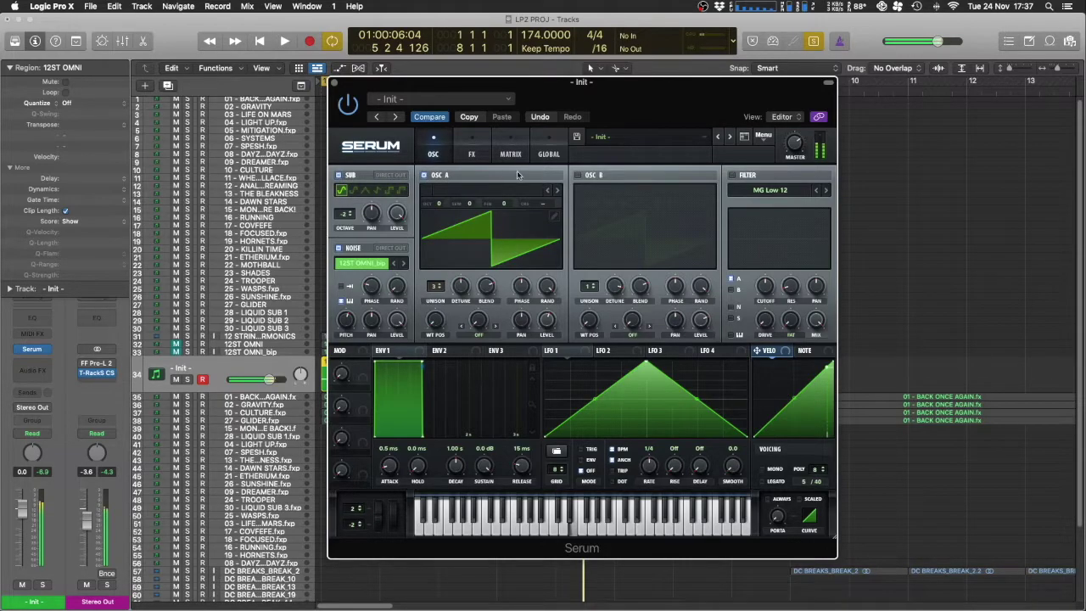
pyautogui.click(578, 175)
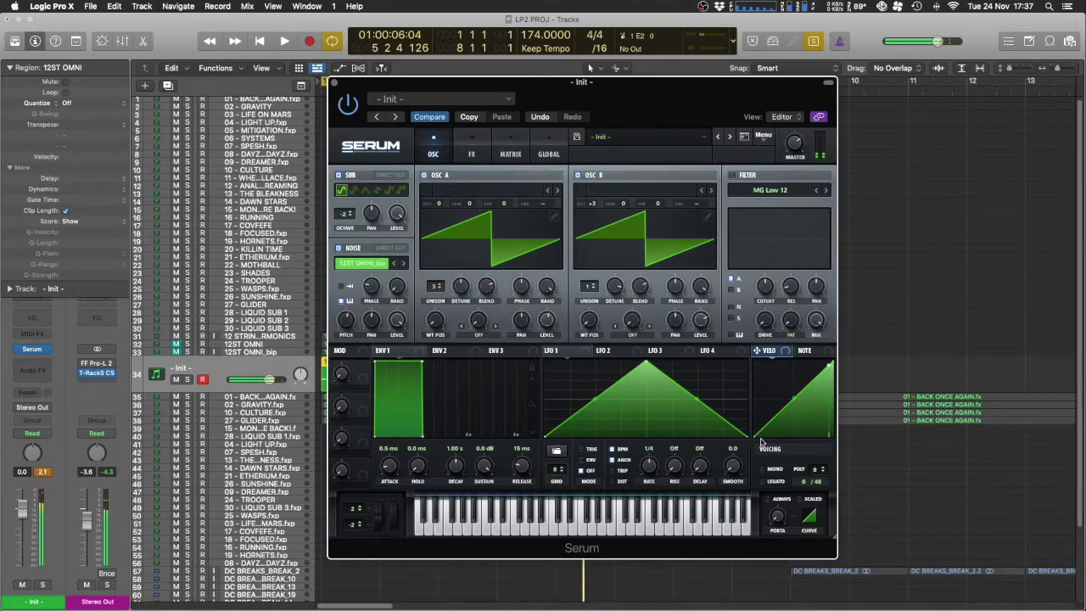
pyautogui.click(335, 86)
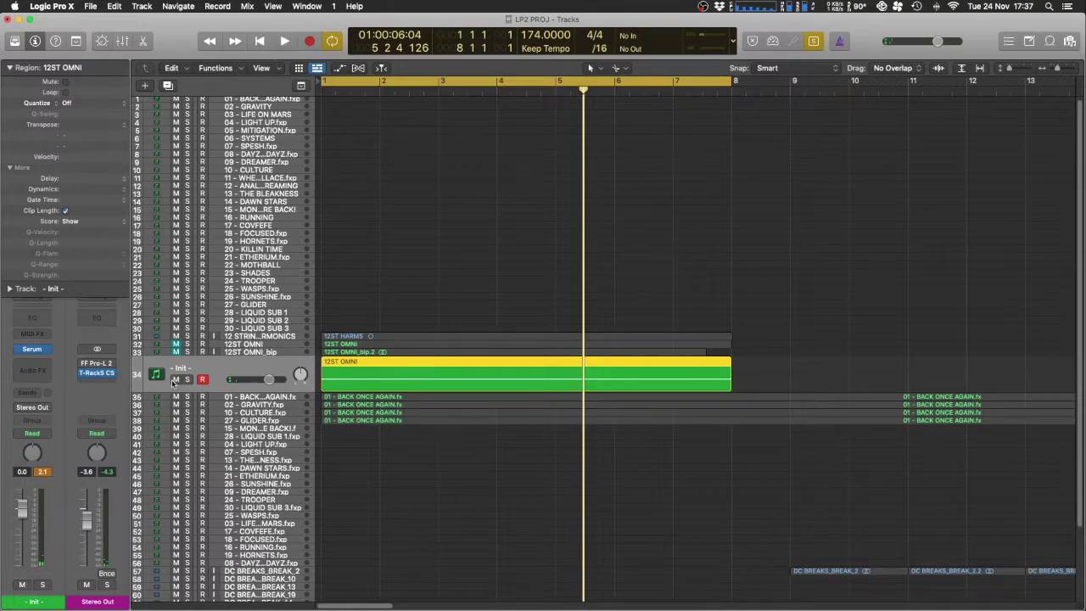
# Step: Mute the - Init - track, turn off solo and the cycle, and return the playhead to bar 1
pyautogui.click(175, 379)
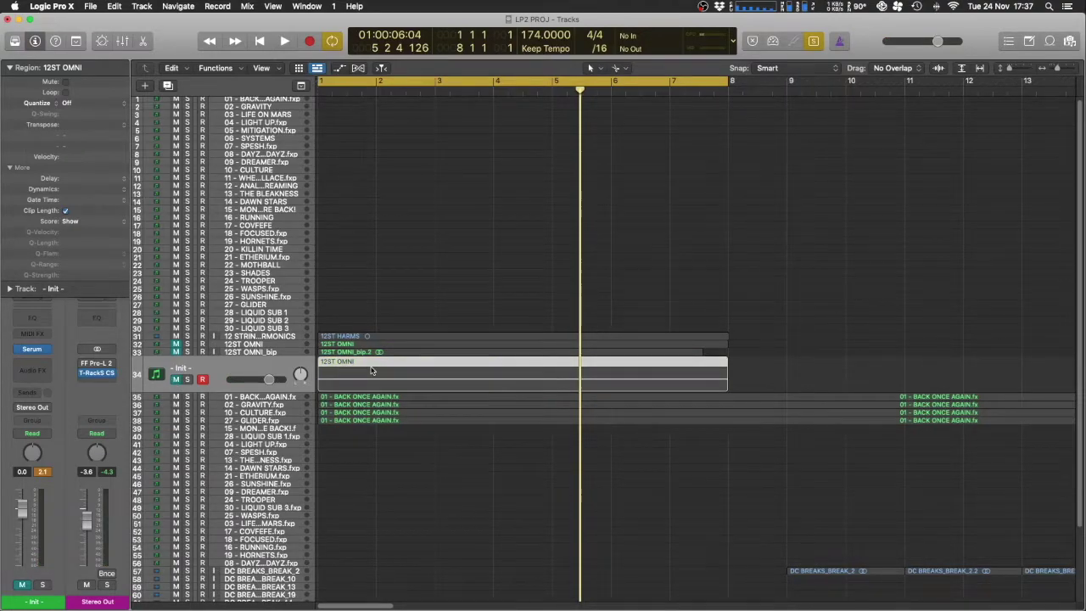
pyautogui.hotkey('ctrl', 's')
pyautogui.press('super+Left')
pyautogui.press('super+Left')
pyautogui.press('super+Left')
pyautogui.press('super+Left')
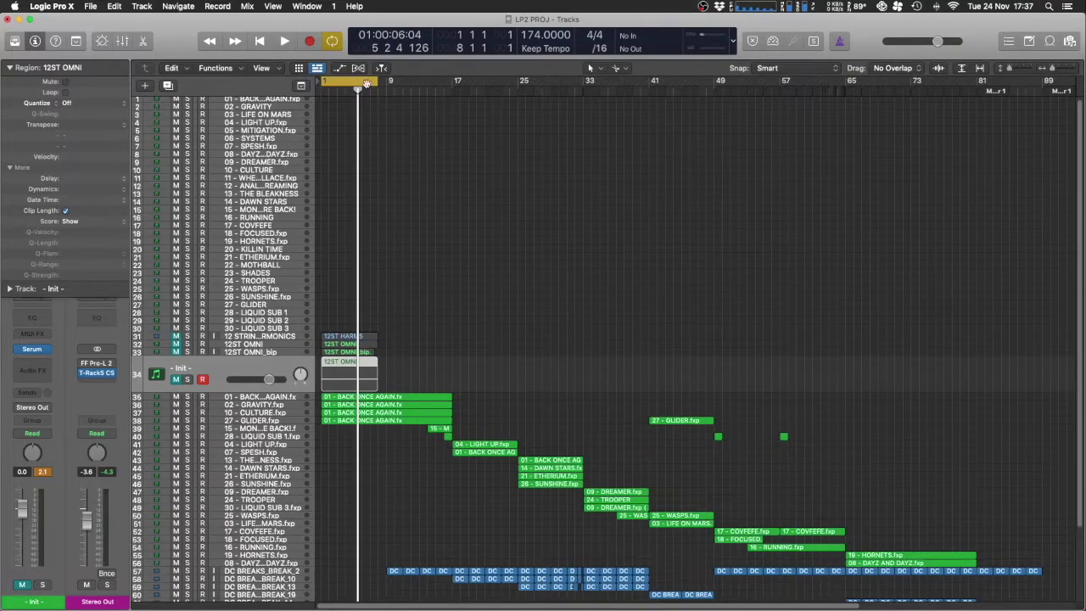
pyautogui.press('Return')
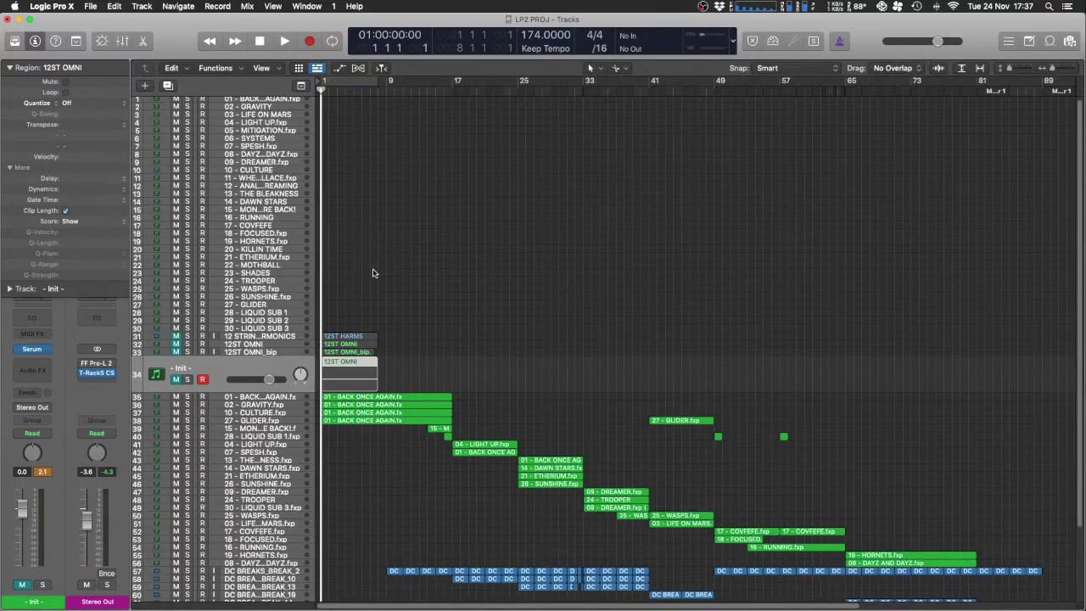
# Step: Open Serum on the 01 - BACK ONCE AGAIN.fx track below the - Init - track and play the arrangement from the start
pyautogui.scroll(-5, 373, 273)
pyautogui.click(263, 353)
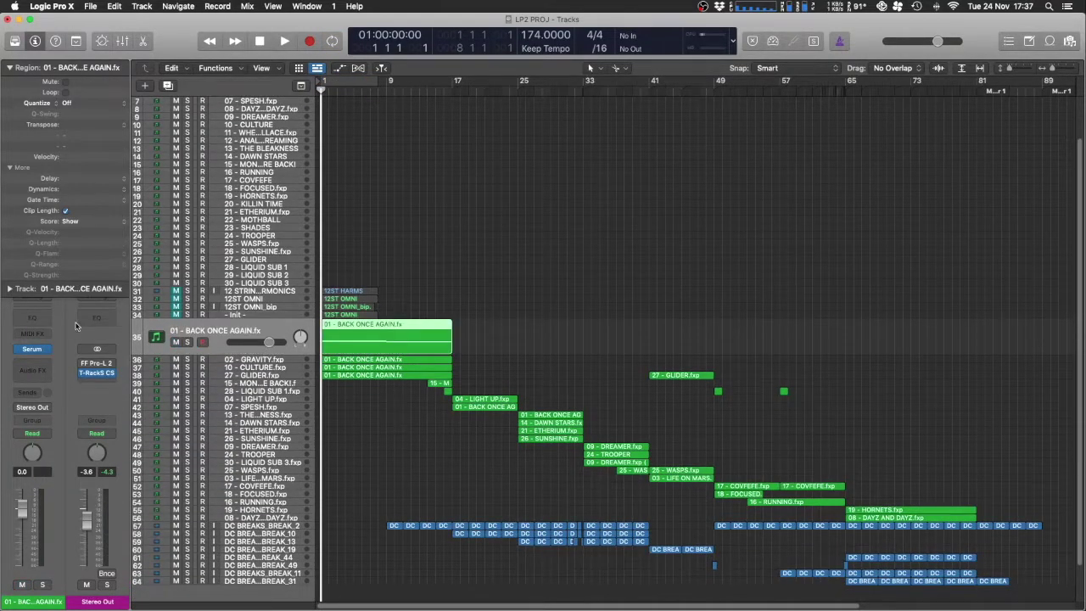
pyautogui.press('v')
pyautogui.moveTo(594, 161); pyautogui.dragTo(808, 80)
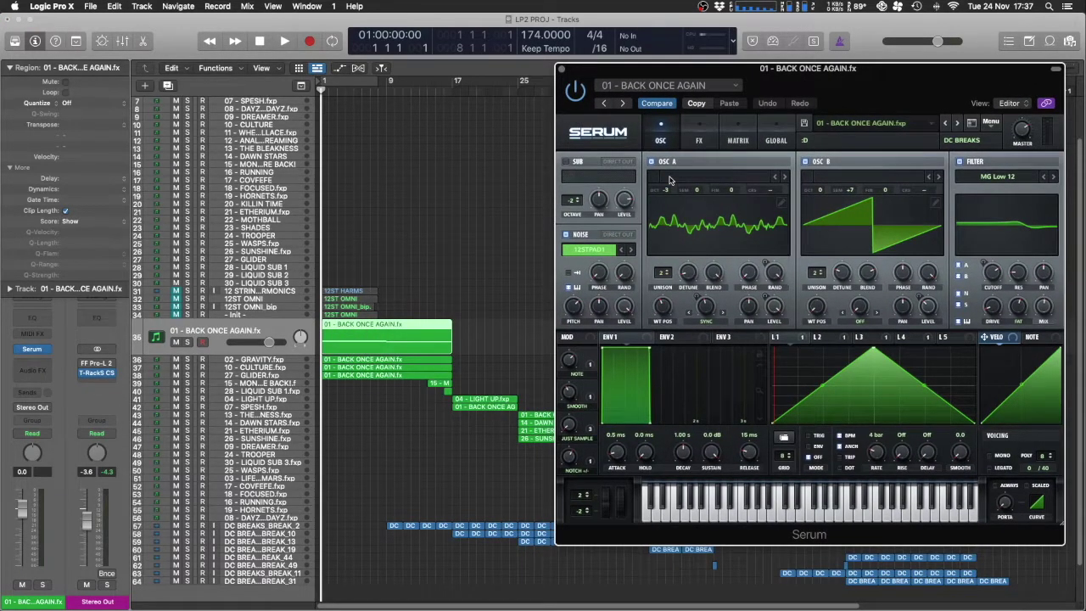
pyautogui.press('space')
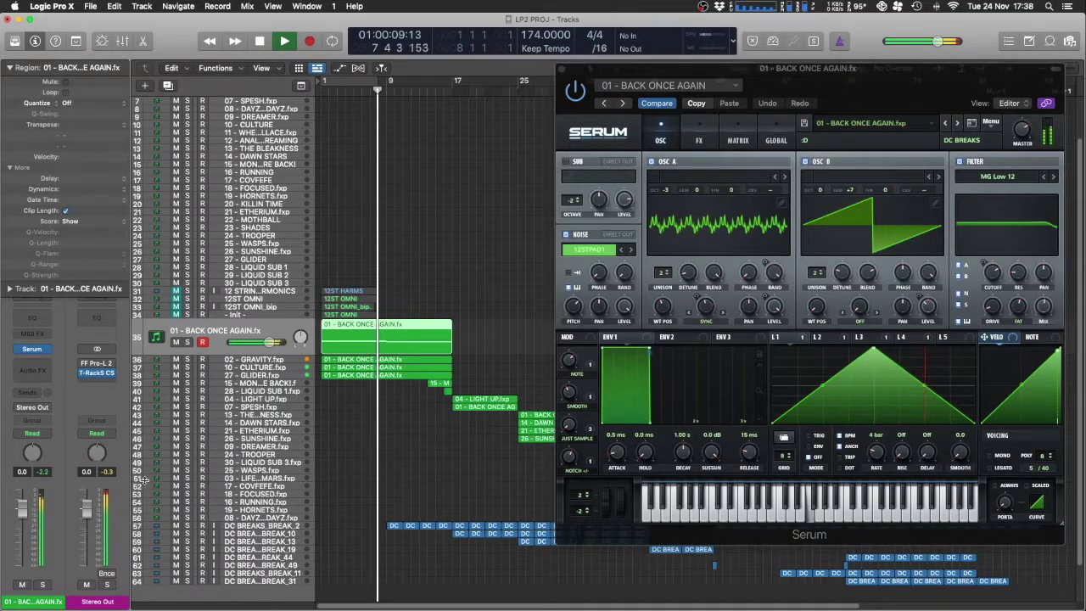
# Step: Show the Serum patches of the arrangement tracks 02 - GRAVITY through 04 - LIGHT UP while the song plays
pyautogui.click(237, 360)
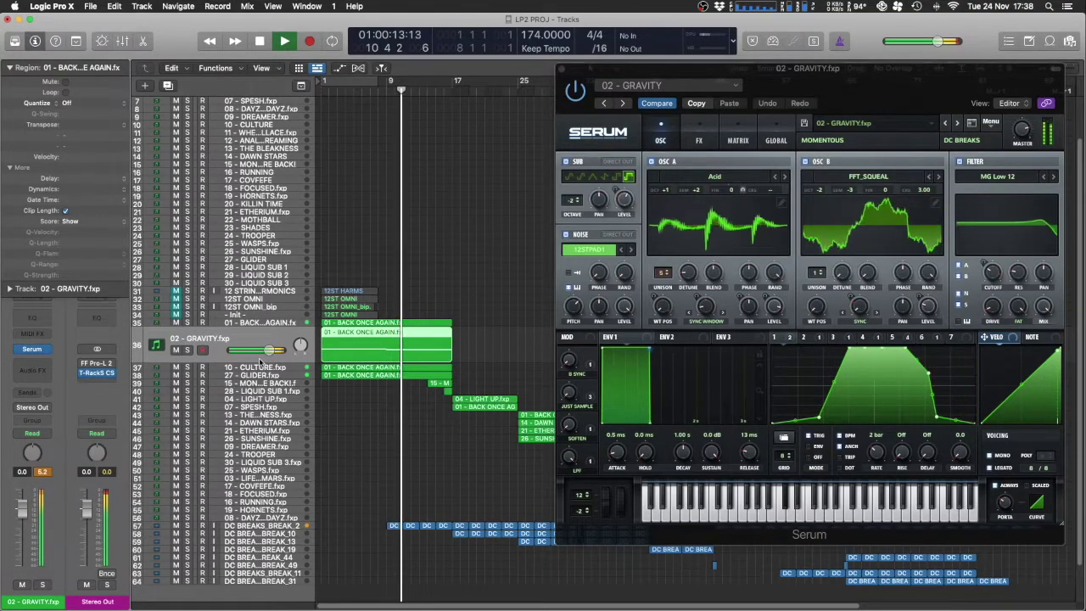
pyautogui.press('Down')
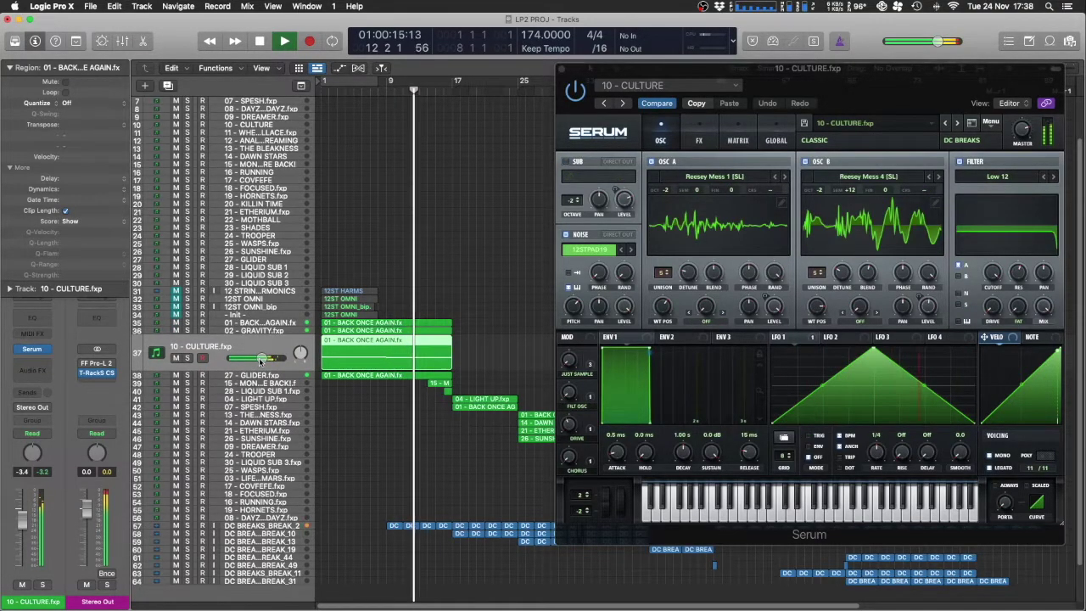
pyautogui.press('Down')
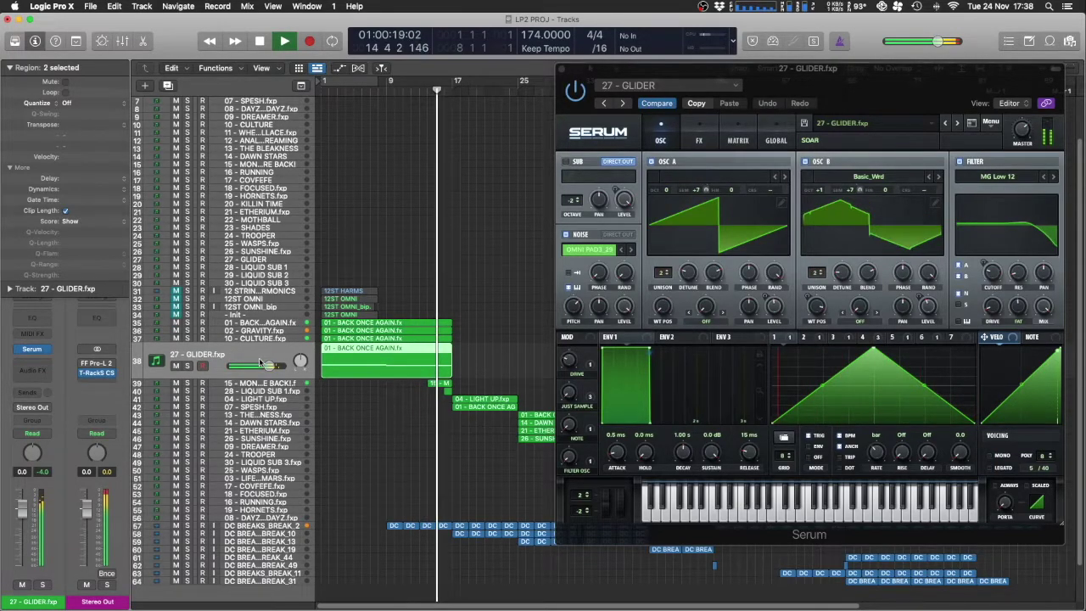
pyautogui.press('Down')
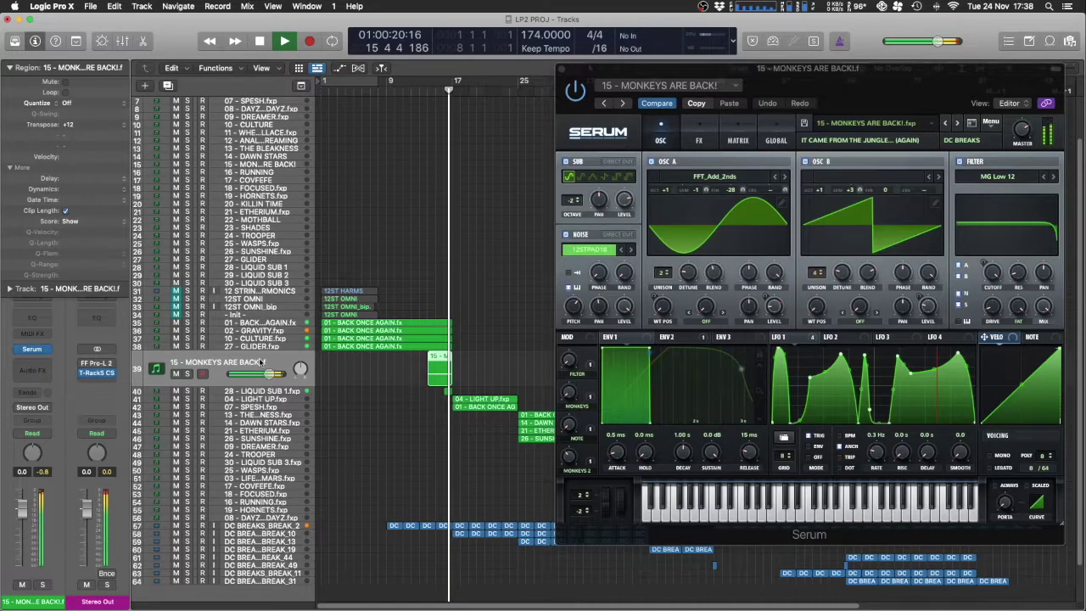
pyautogui.press('Down')
pyautogui.press('Down')
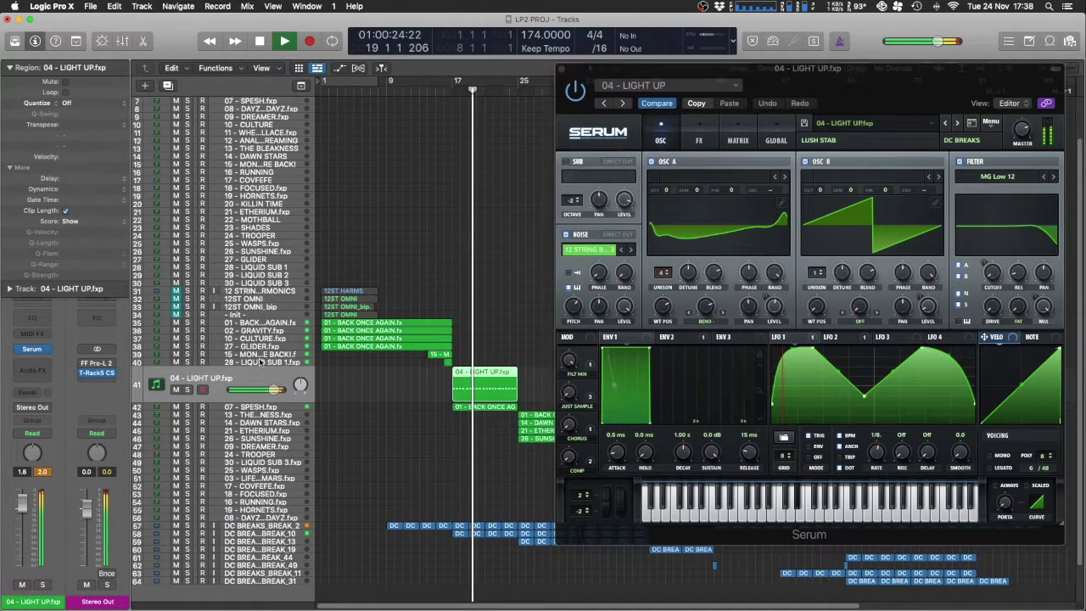
# Step: Show the 07 - SPESH patch with its LFO 3 shape during playback
pyautogui.press('Down')
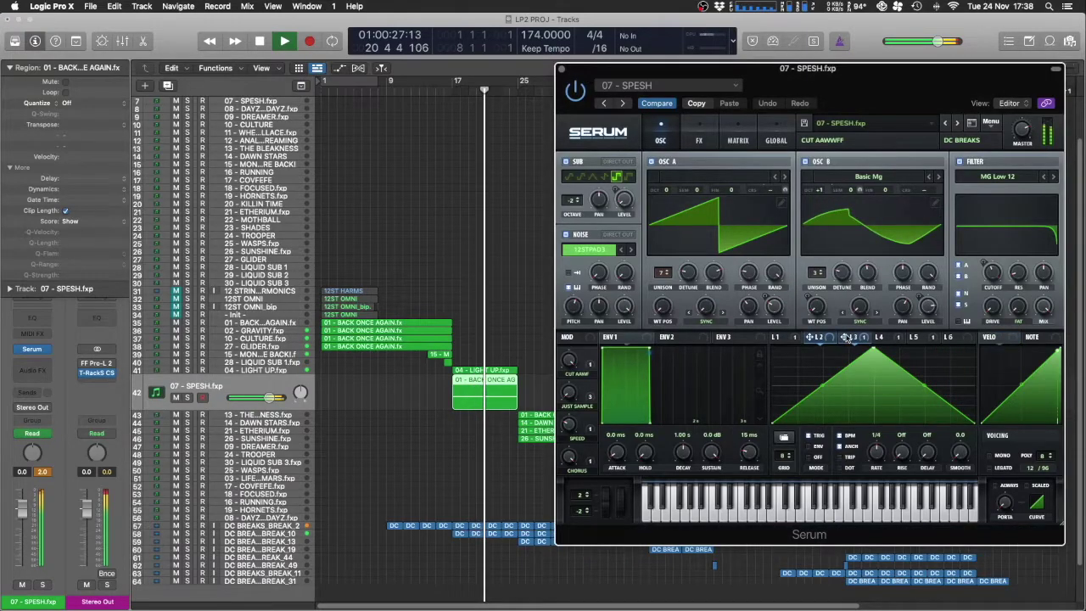
pyautogui.click(847, 338)
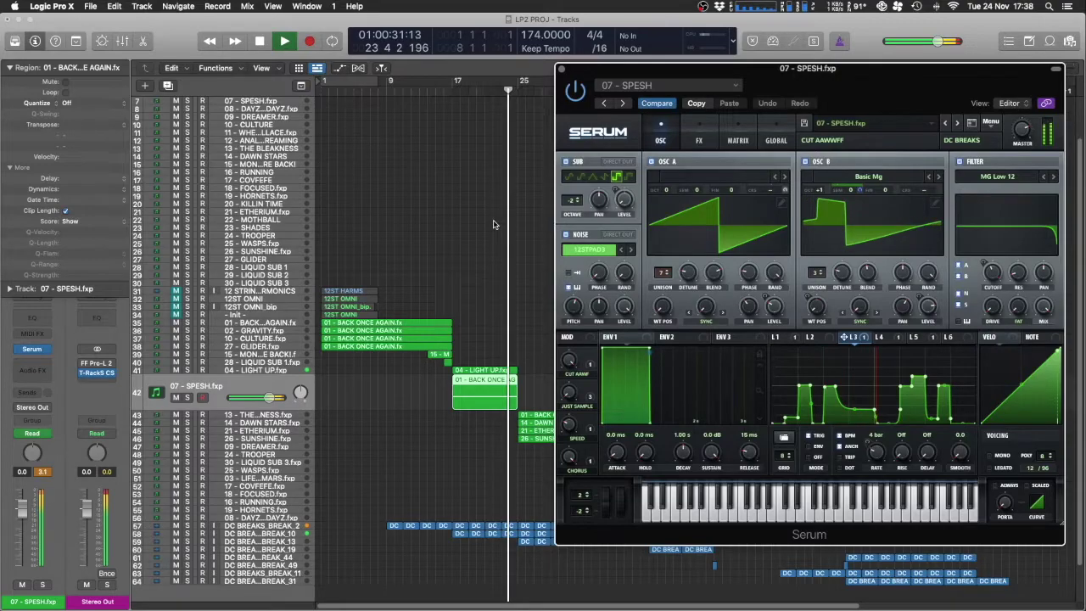
pyautogui.press('super+Right')
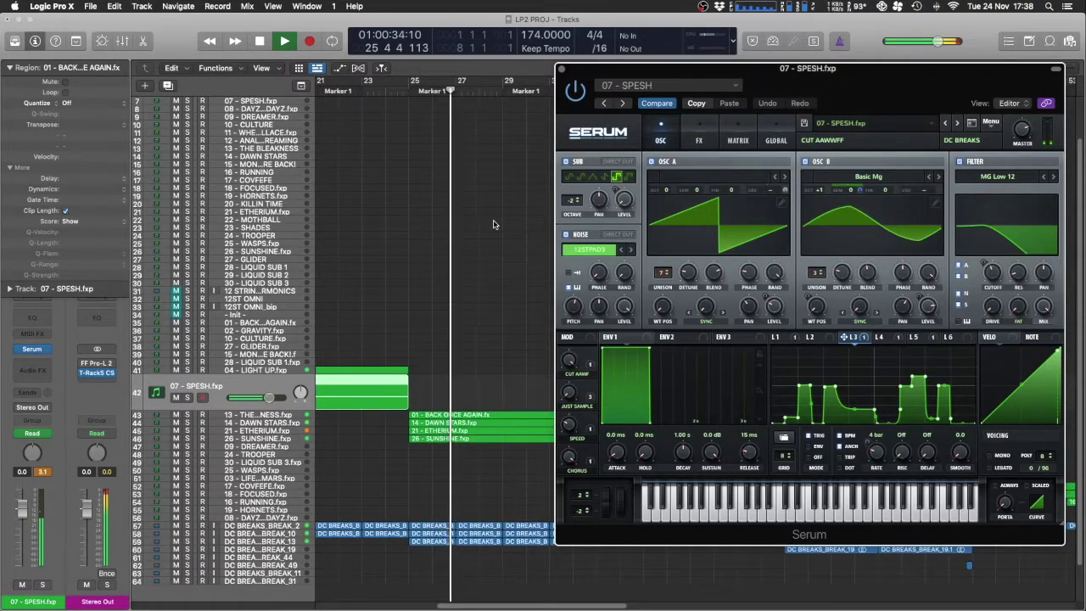
# Step: Show the Serum patches of the arrangement tracks 13 - THE BLEAKNESS through 26 - SUNSHINE while the song plays
pyautogui.press('Down')
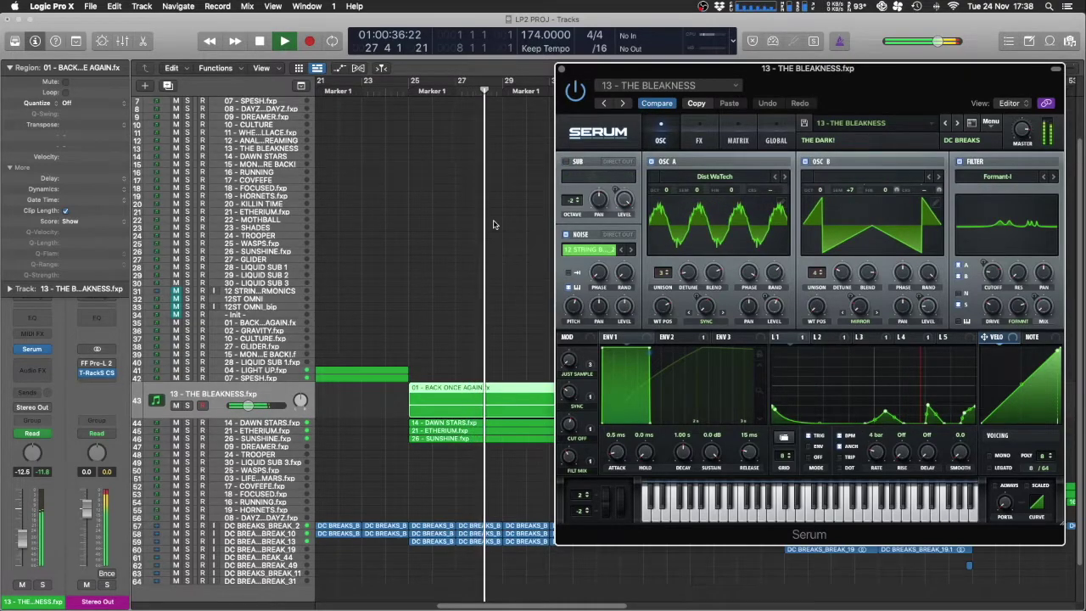
pyautogui.press('Down')
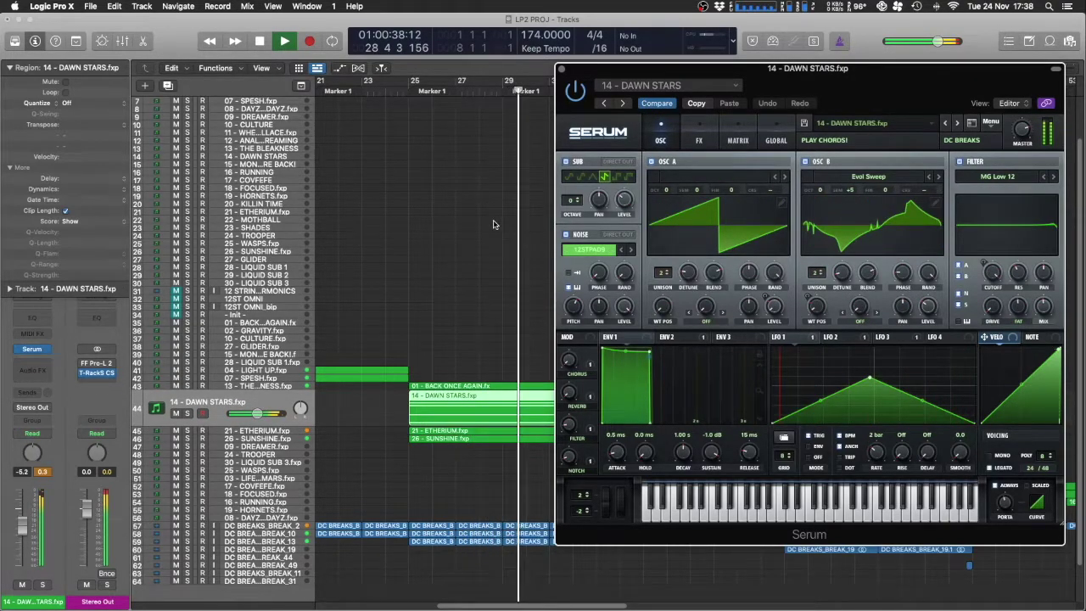
pyautogui.press('Down')
pyautogui.press('Down')
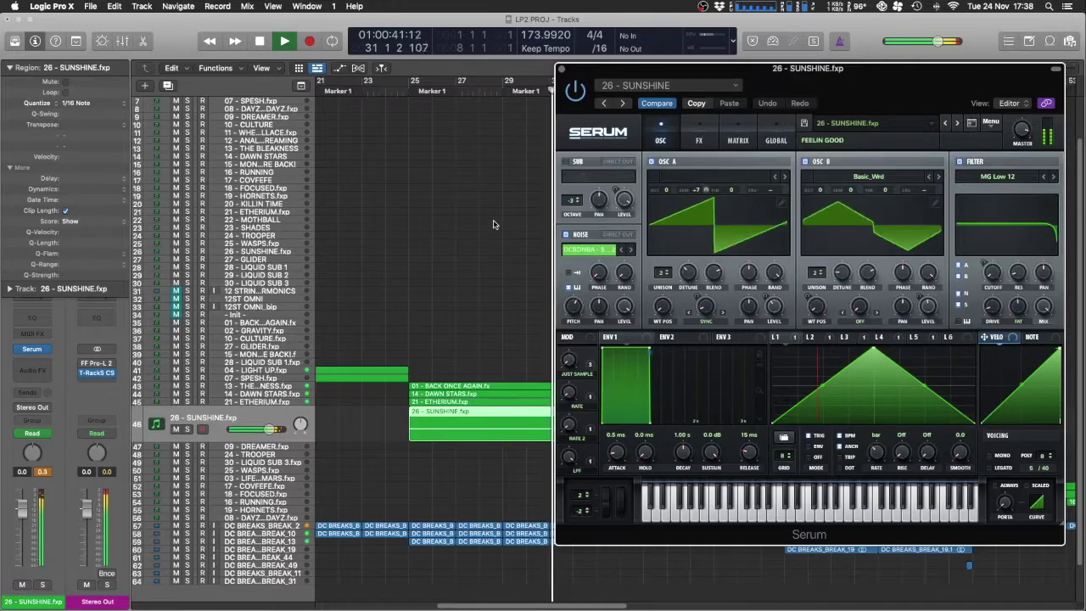
# Step: Show the 09 - DREAMER patch and adjust its Filter macro during playback
pyautogui.press('Down')
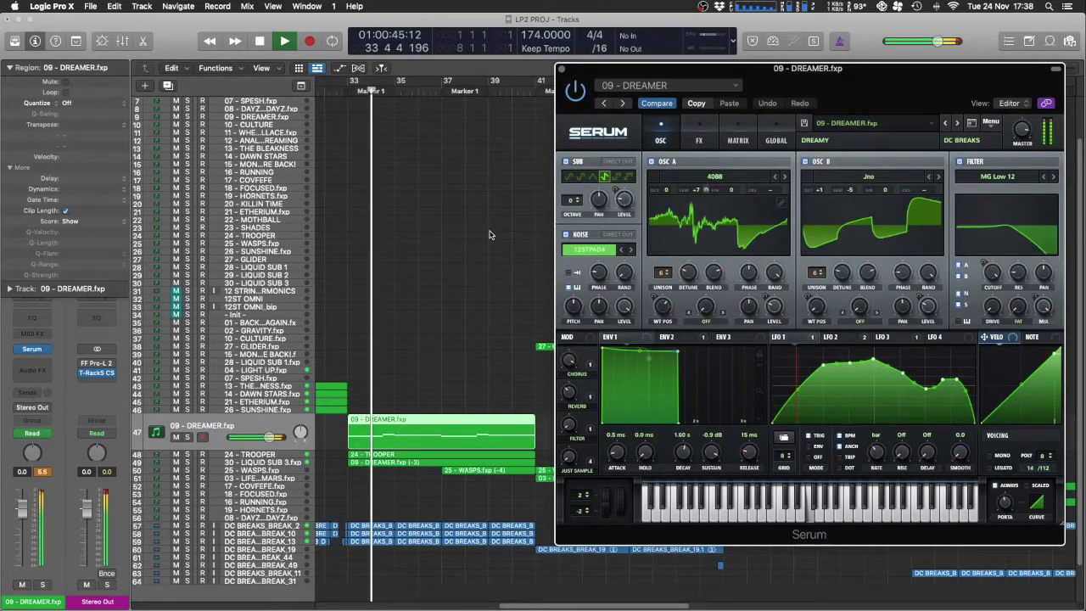
pyautogui.moveTo(568, 425); pyautogui.dragTo(577, 399)
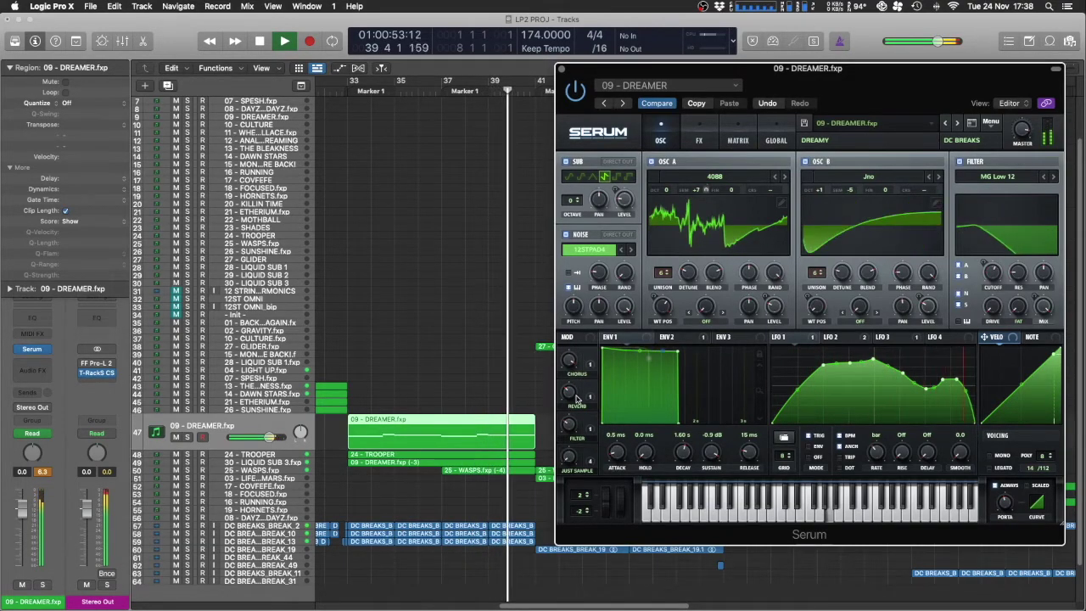
# Step: Show the patches of the 24 - TROOPER, 30 - LIQUID SUB 3, 25 - WASPS and 03 - LIFE ON MARS tracks during playback
pyautogui.press('Down')
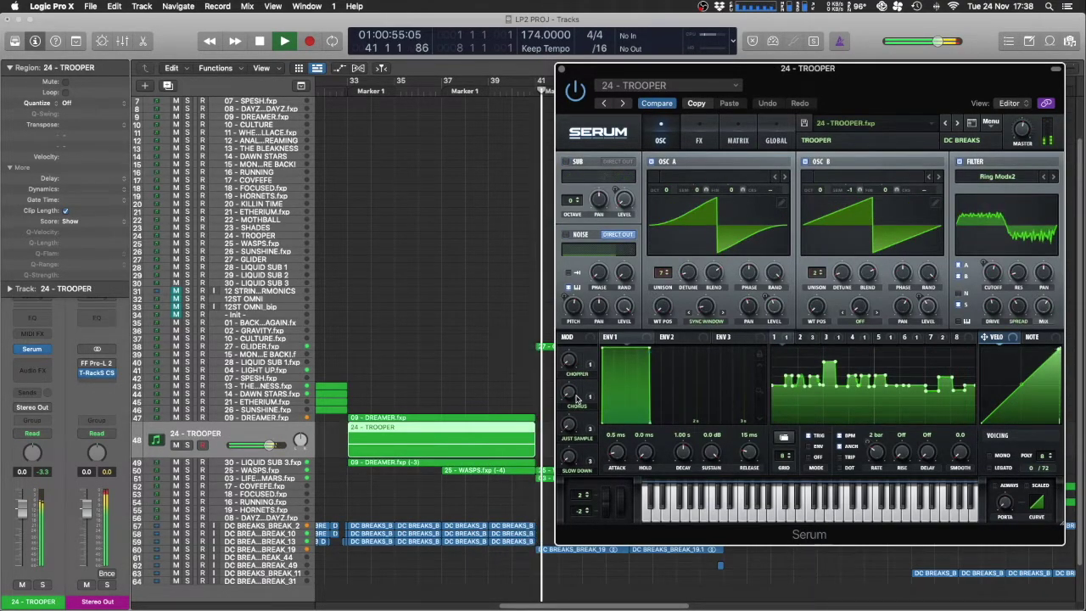
pyautogui.press('Down')
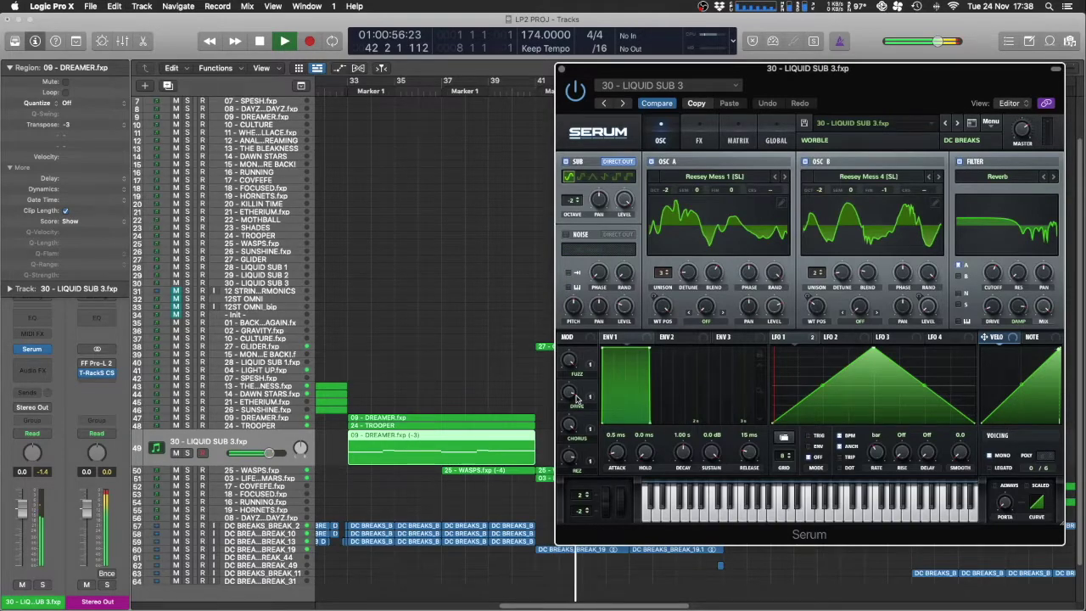
pyautogui.press('Down')
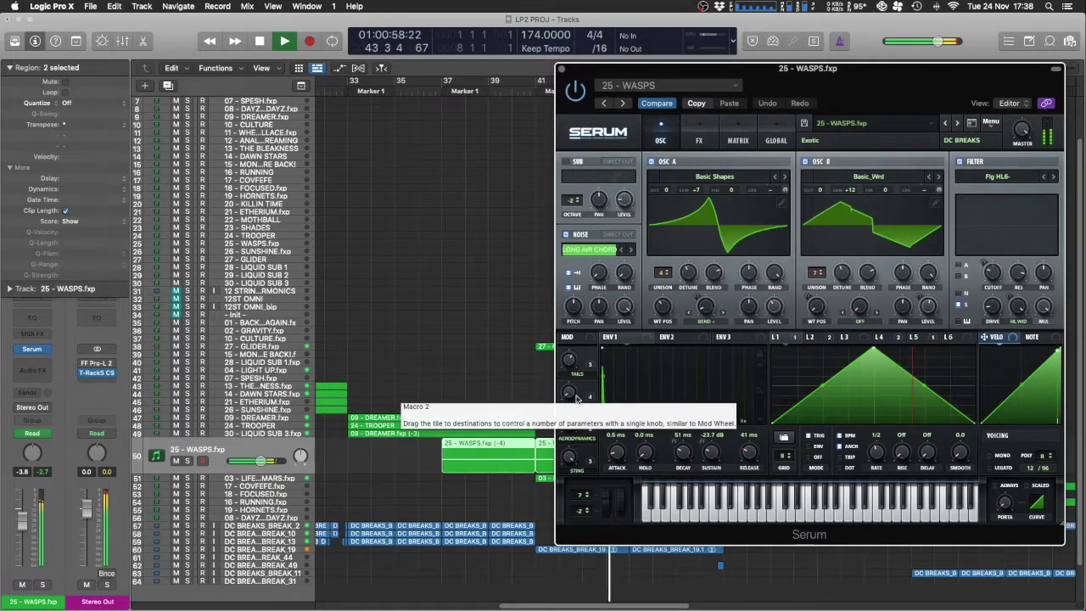
pyautogui.press('Down')
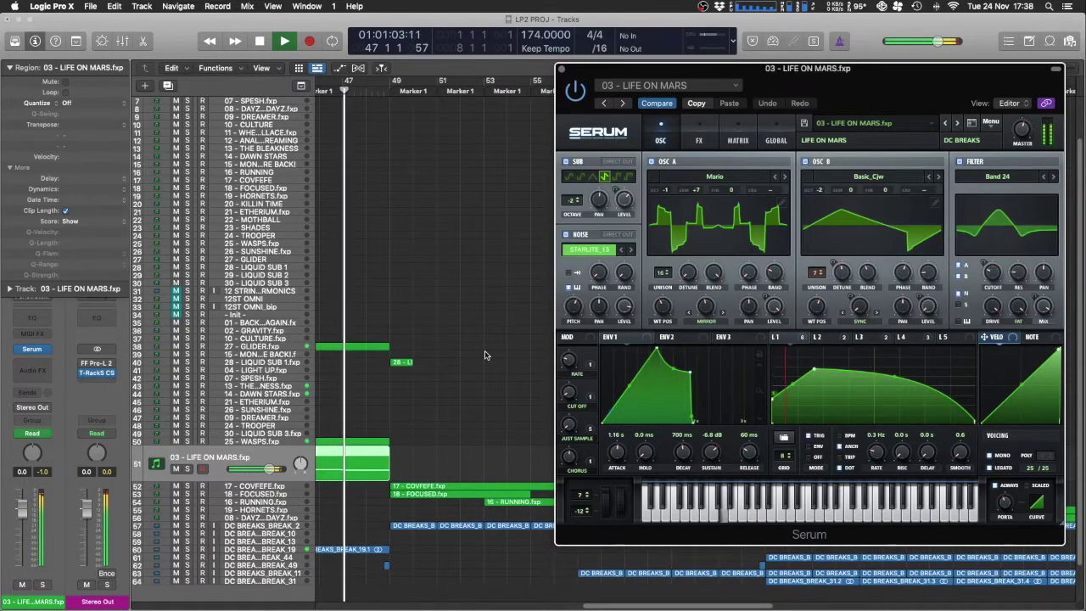
# Step: Show the 17 - COVFEFE, 18 - FOCUSED and 16 - RUNNING patches as their regions play
pyautogui.press('Down')
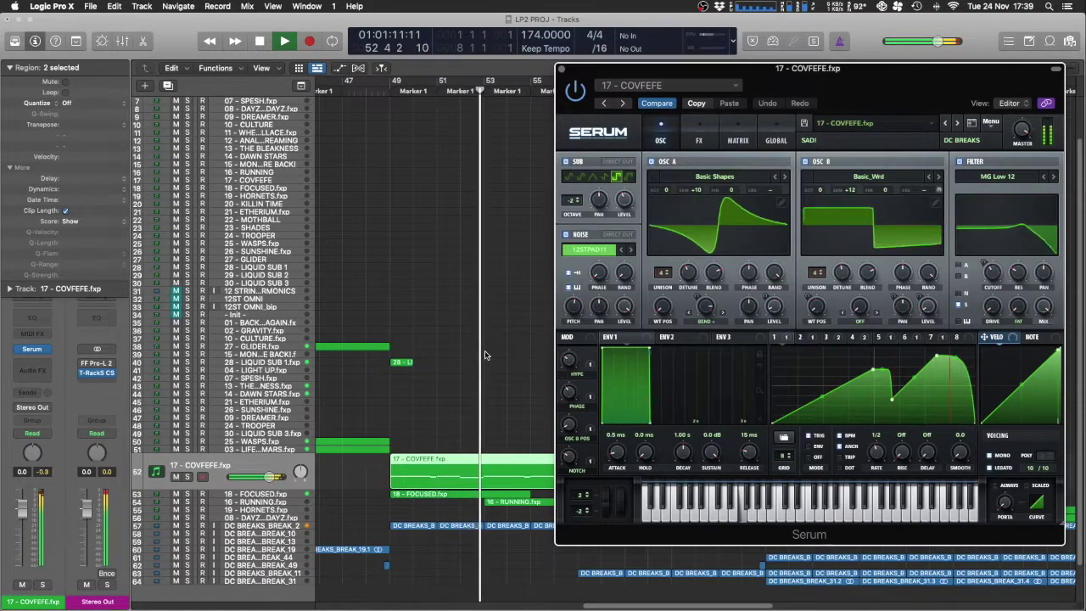
pyautogui.press('Down')
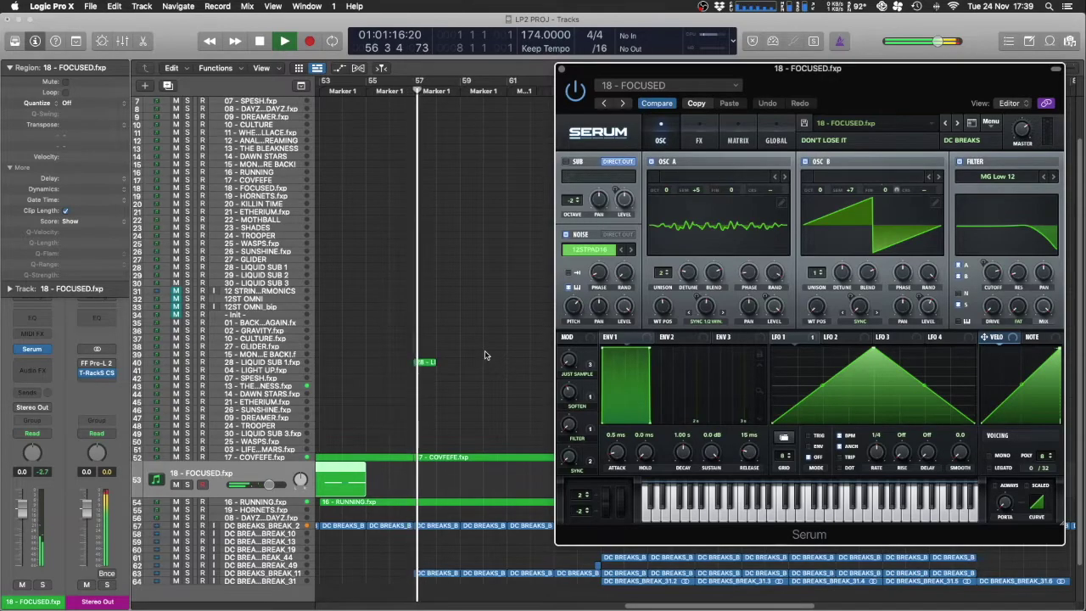
pyautogui.press('Down')
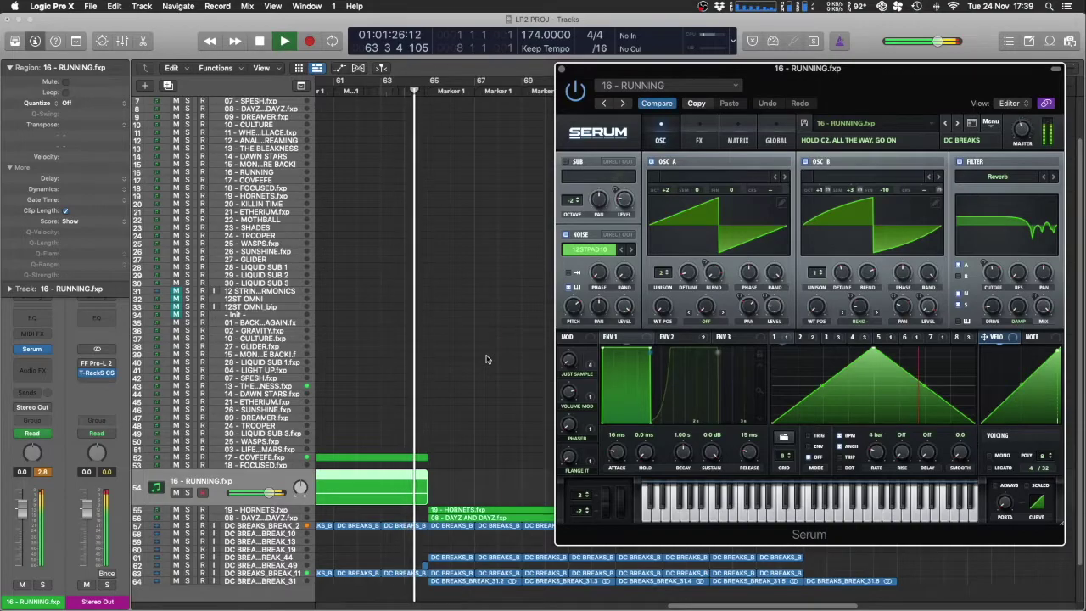
# Step: Show the 19 - HORNETS and 08 - DAYZ AND DAYZ patches, and move the Serum window to uncover the end of the arrangement
pyautogui.press('Down')
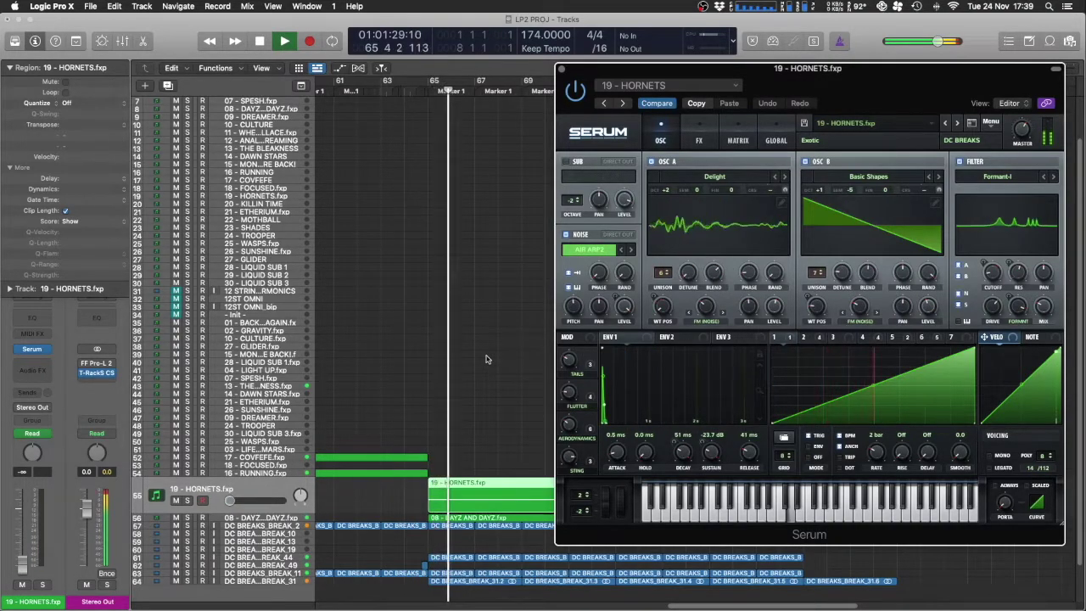
pyautogui.press('Down')
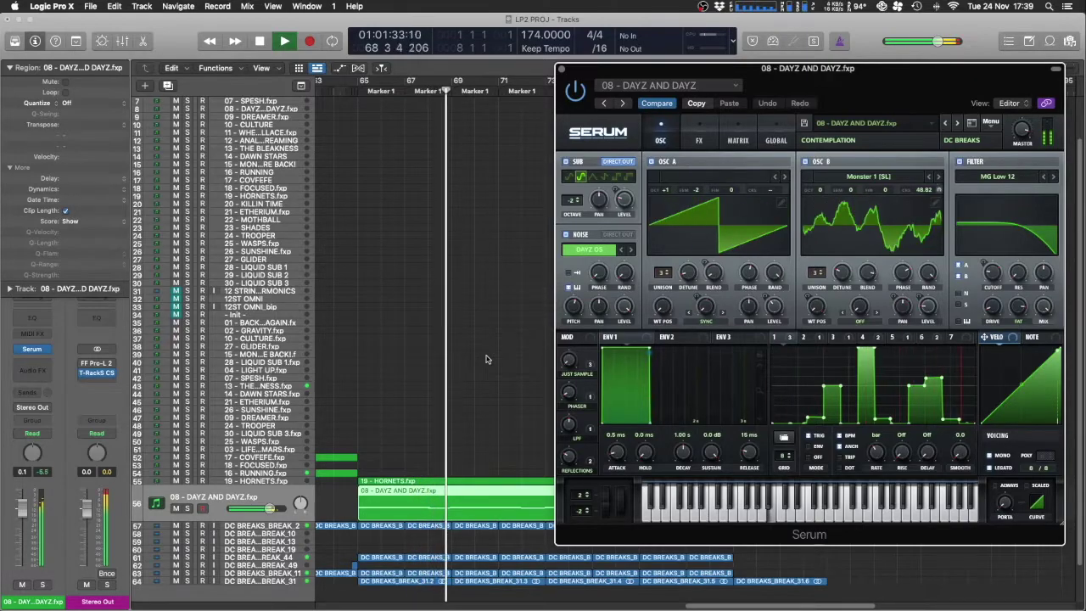
pyautogui.moveTo(813, 80); pyautogui.dragTo(380, 48)
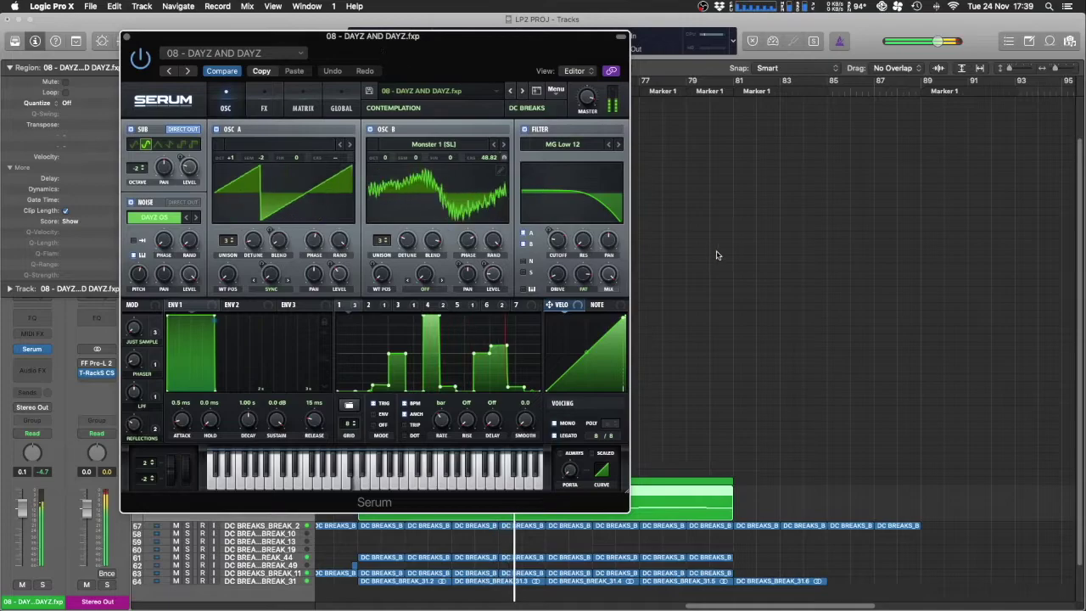